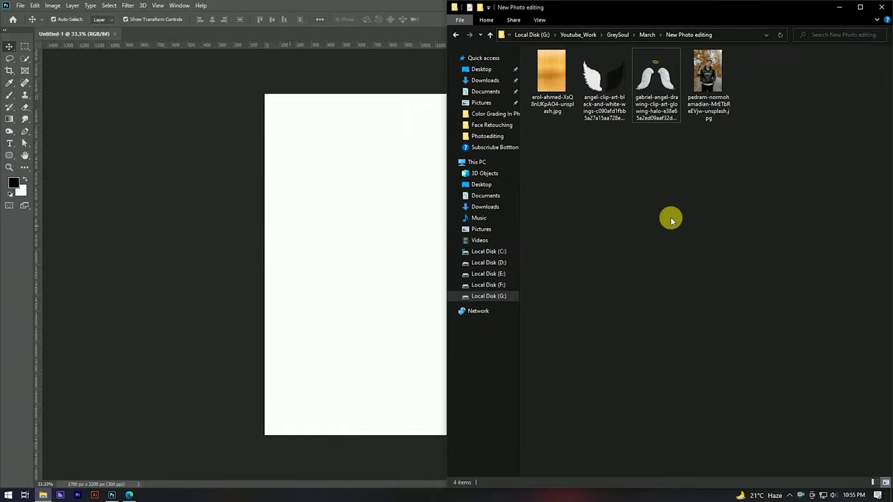
- Place the boy's pedram photo onto the blank canvas
click(708, 84)
click(346, 274)
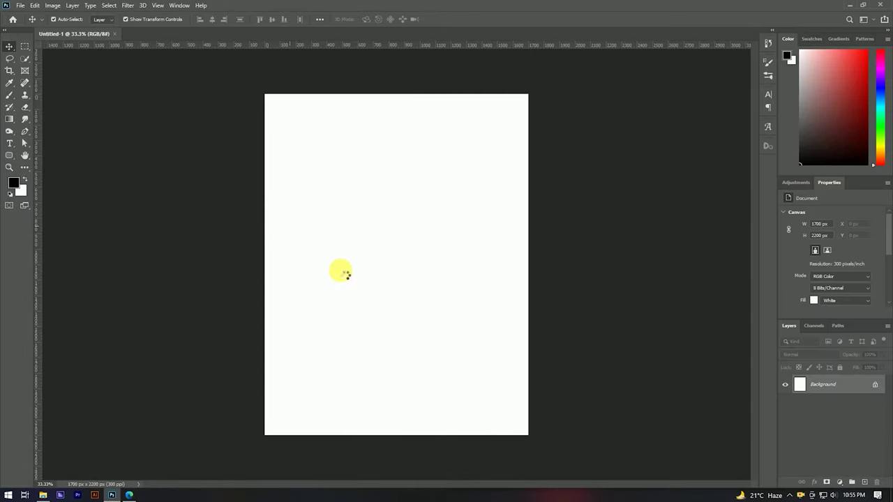
drag(501, 252, 588, 273)
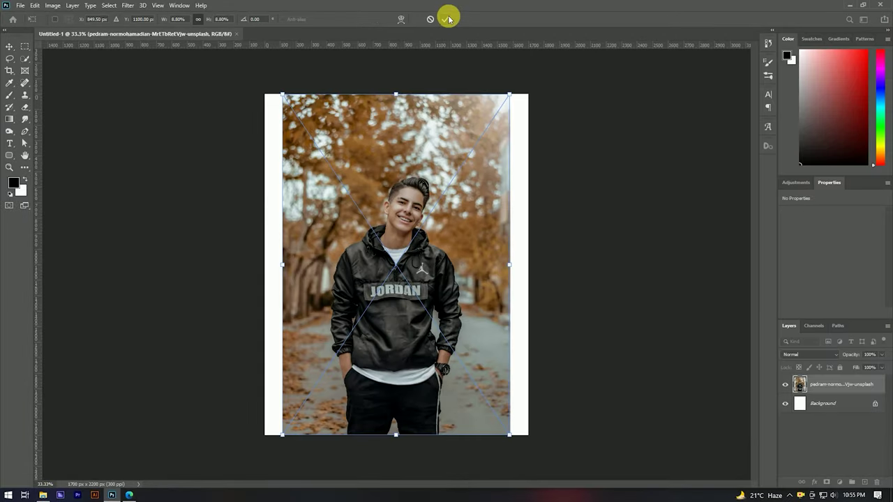
key(Return)
scroll(433, 175, up, 1)
scroll(388, 181, up, 2)
scroll(385, 194, down, 2)
- Scale the placed portrait up to 1635 × 2451 px so it fills the page
key(ctrl+t)
drag(396, 76, 402, 31)
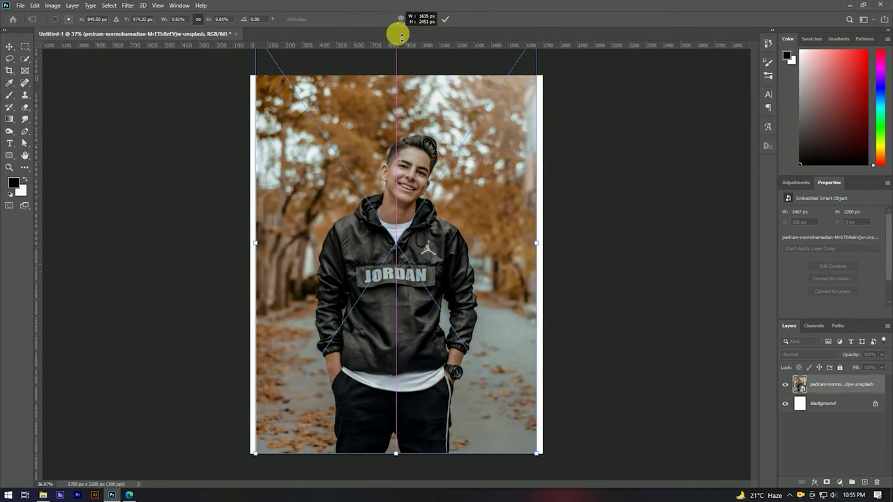
drag(402, 31, 398, 33)
click(443, 21)
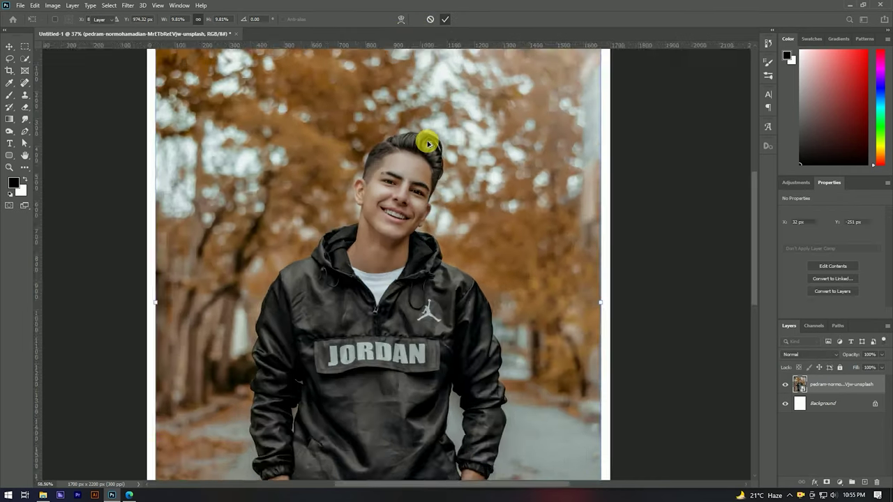
scroll(426, 143, up, 2)
scroll(427, 143, up, 3)
scroll(427, 143, down, 3)
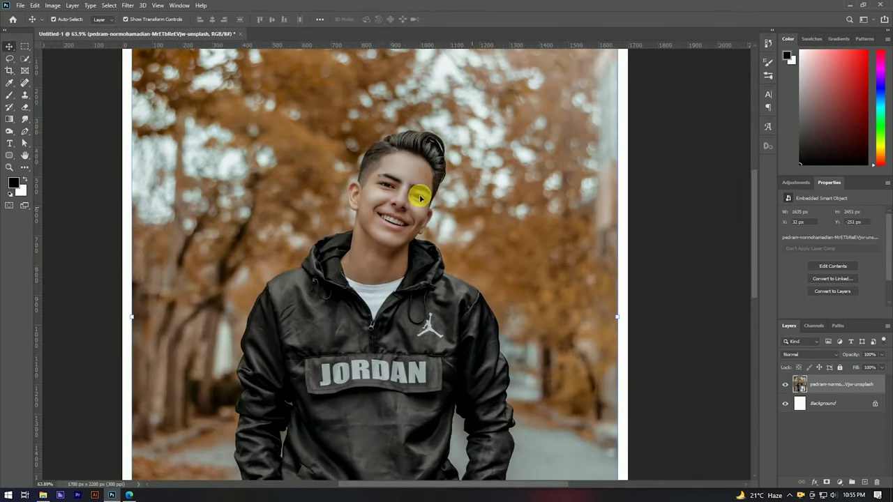
scroll(376, 175, down, 1)
scroll(411, 172, down, 1)
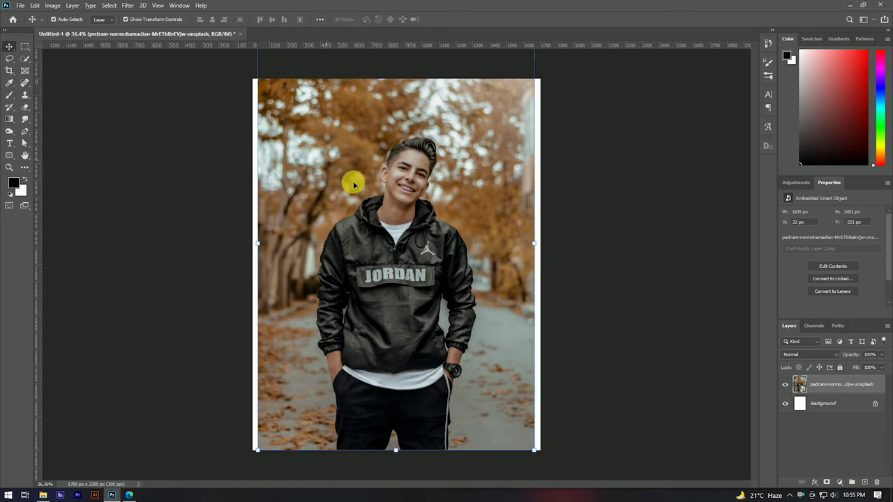
scroll(354, 185, up, 2)
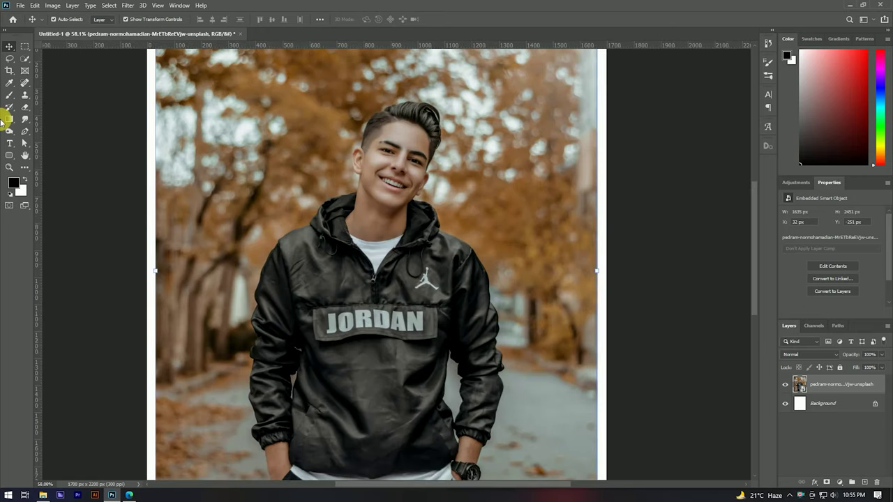
click(24, 60)
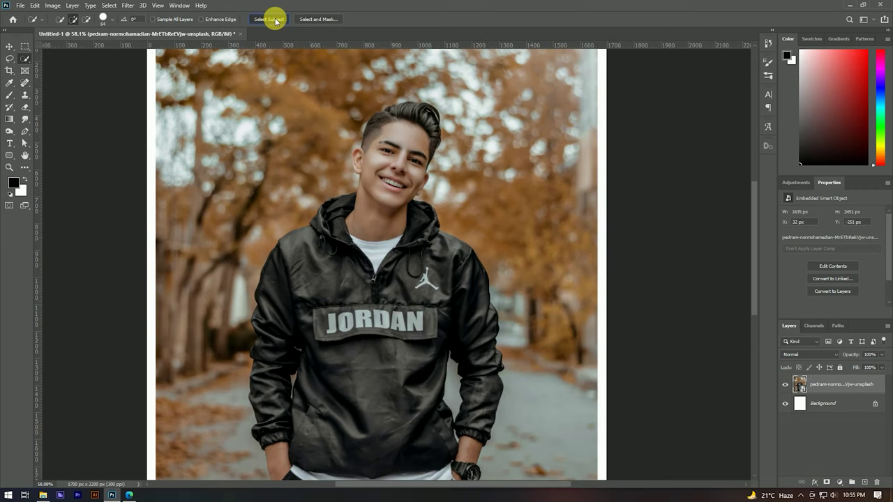
- Auto-select the boy with Select Subject
click(276, 21)
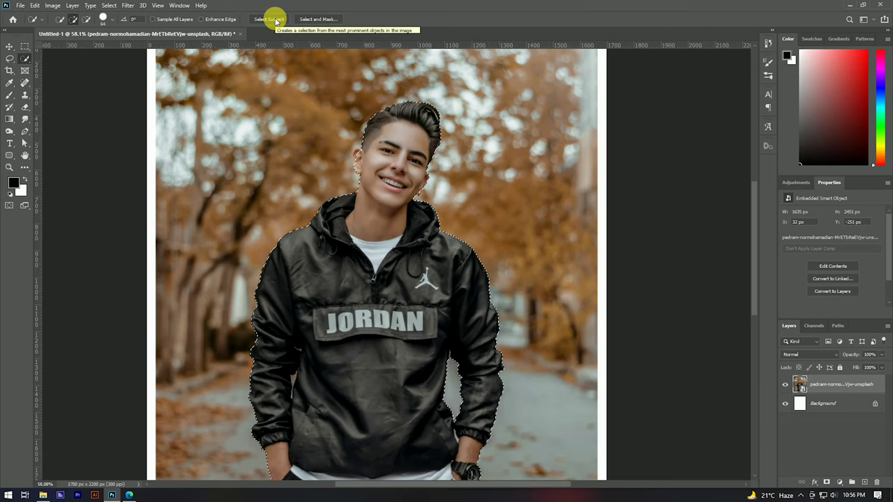
scroll(396, 129, down, 3)
scroll(446, 286, up, 3)
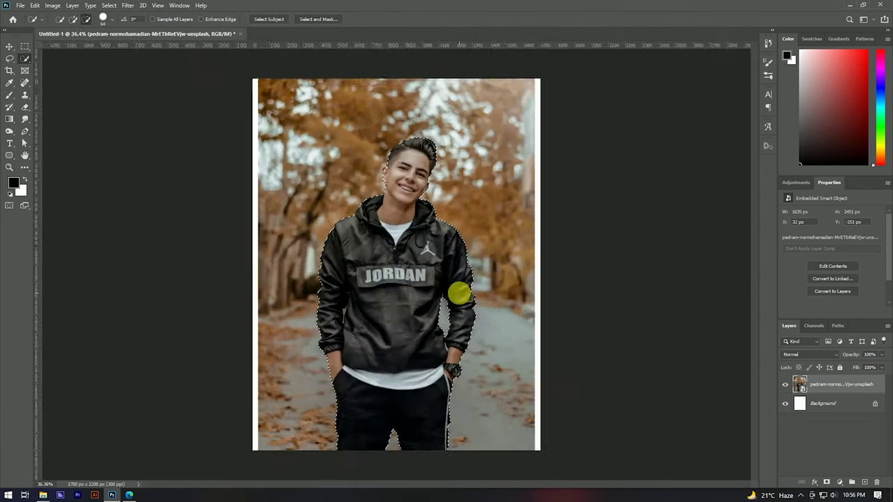
- Lasso-refine the selection to include the whole outer ear and follow the neck
click(11, 59)
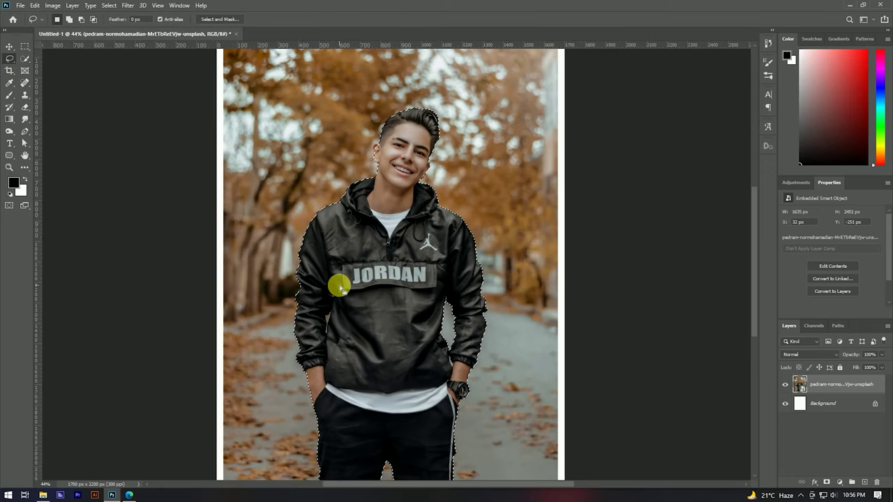
scroll(384, 139, up, 3)
scroll(373, 133, up, 3)
scroll(348, 205, up, 3)
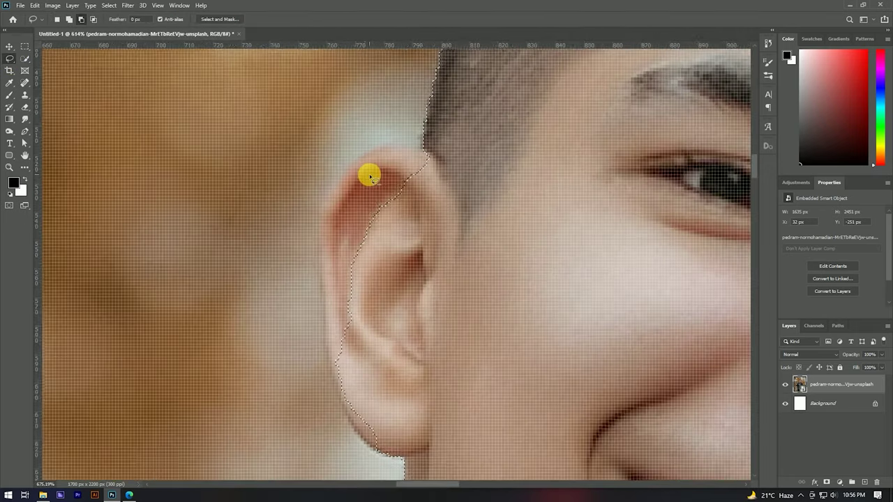
scroll(370, 175, down, 1)
scroll(371, 175, down, 1)
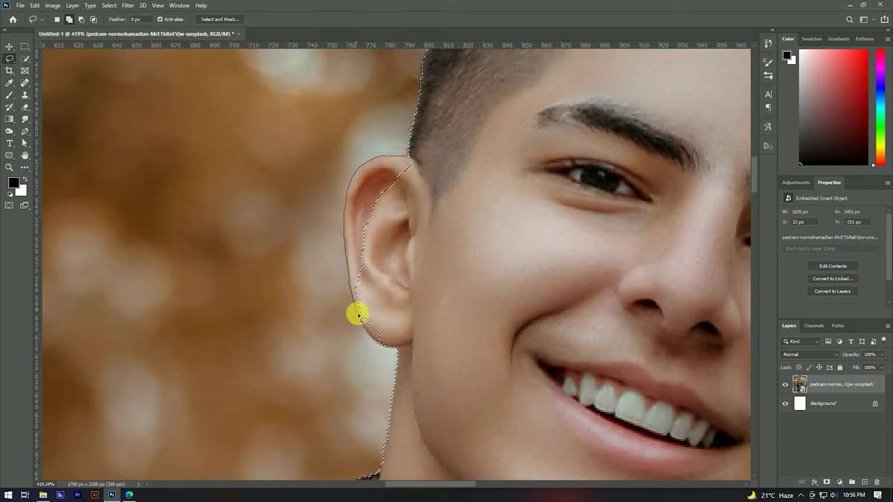
mouse_move(417, 343)
mouse_down()
mouse_move(432, 273)
mouse_move(407, 174)
mouse_move(411, 160)
mouse_move(372, 165)
mouse_up()
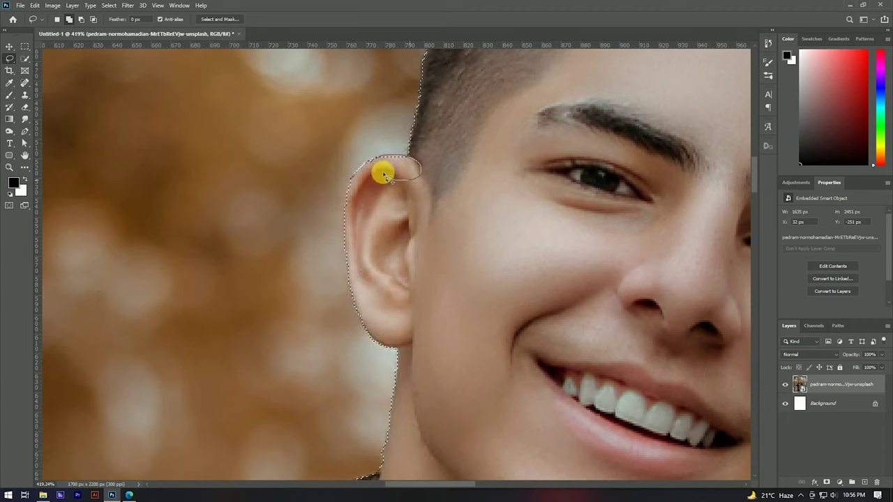
scroll(388, 167, down, 3)
drag(403, 219, 381, 299)
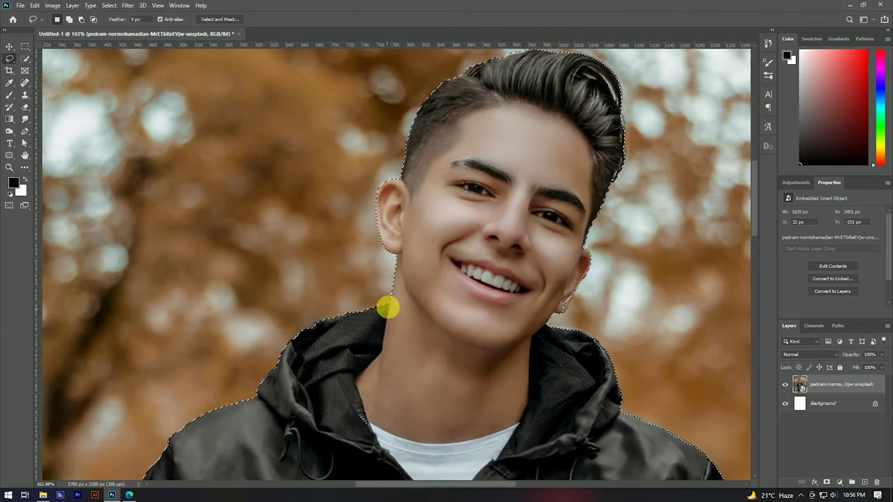
scroll(391, 301, up, 3)
scroll(391, 302, up, 5)
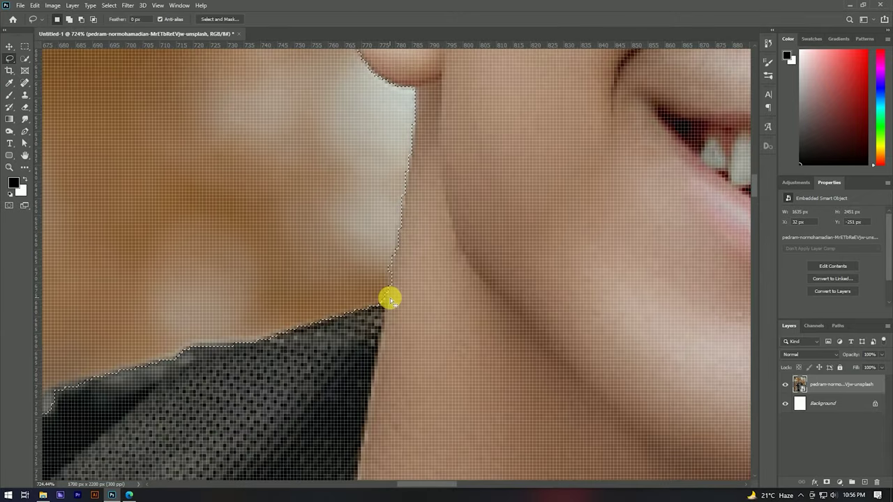
- Tighten the selection edge along the neck, the other ear and the jaw
drag(389, 282, 396, 235)
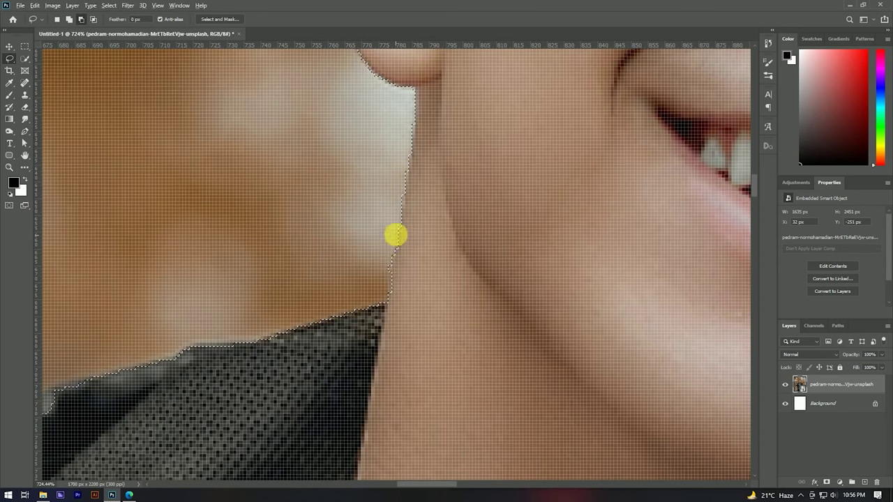
scroll(360, 230, down, 5)
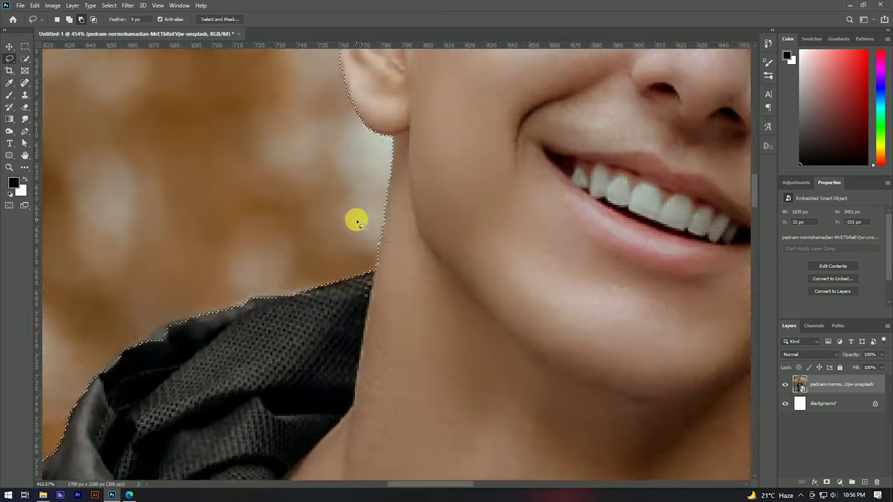
scroll(356, 224, down, 5)
scroll(552, 205, down, 1)
scroll(538, 235, up, 5)
scroll(510, 249, up, 1)
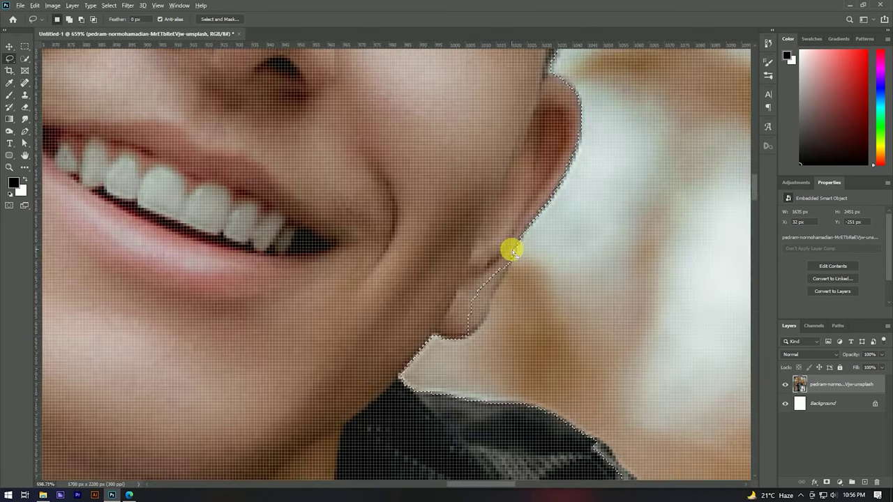
scroll(519, 237, down, 1)
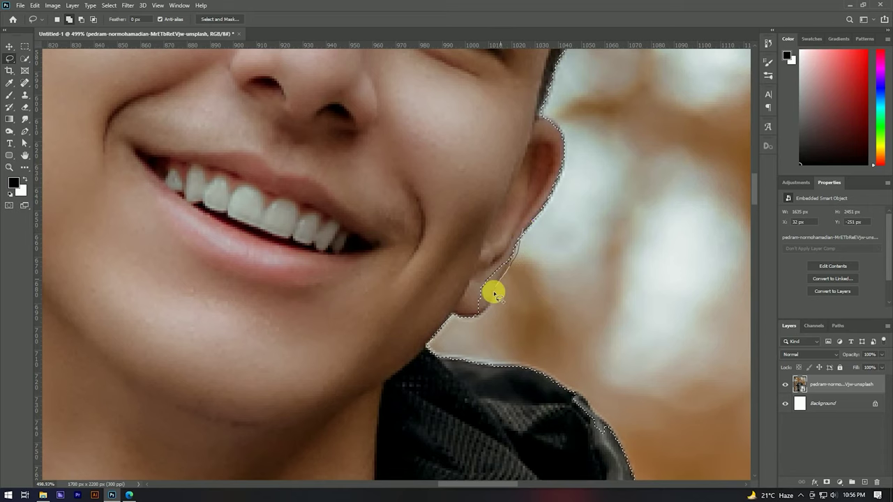
drag(483, 315, 519, 230)
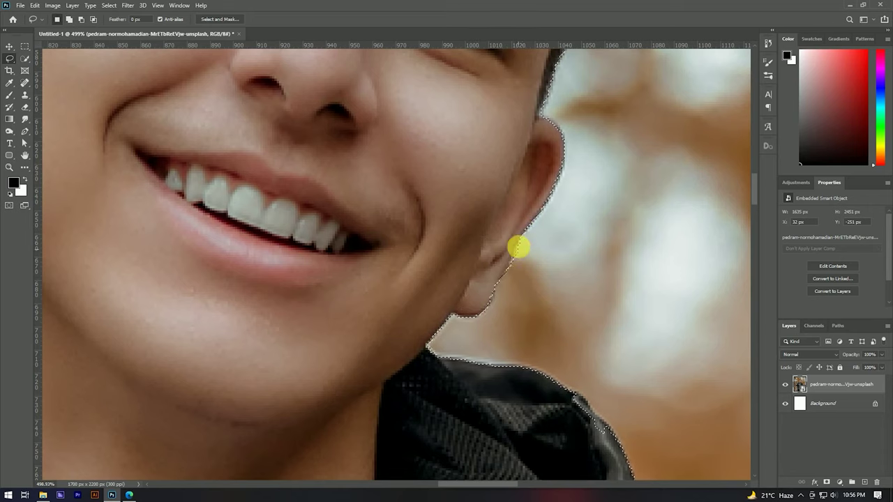
scroll(481, 181, down, 1)
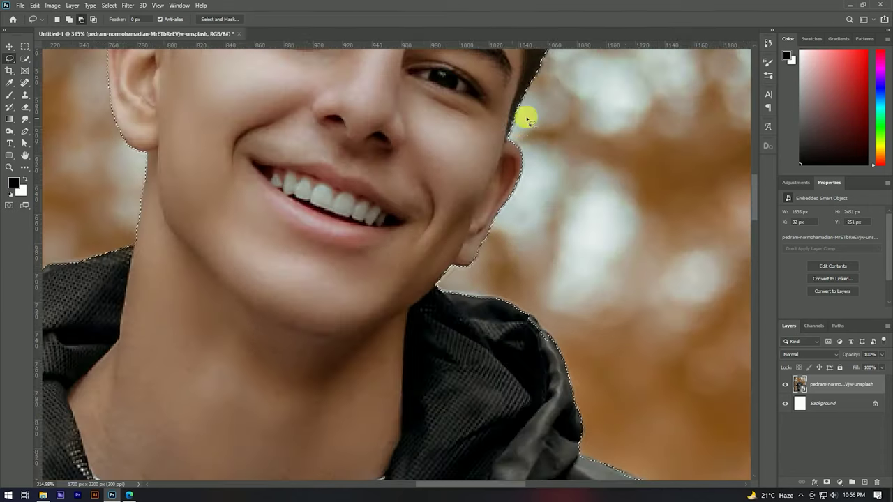
scroll(506, 144, up, 2)
scroll(544, 135, down, 2)
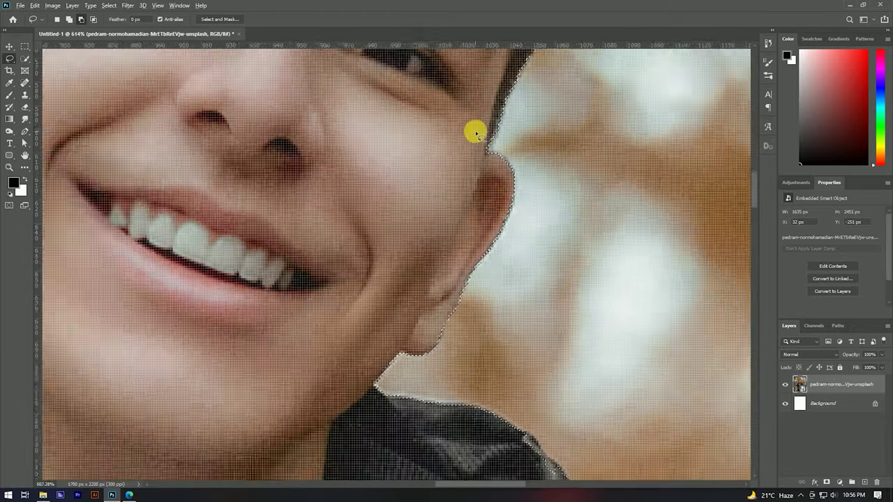
scroll(472, 132, down, 3)
scroll(475, 129, down, 2)
scroll(574, 365, down, 1)
scroll(554, 343, up, 2)
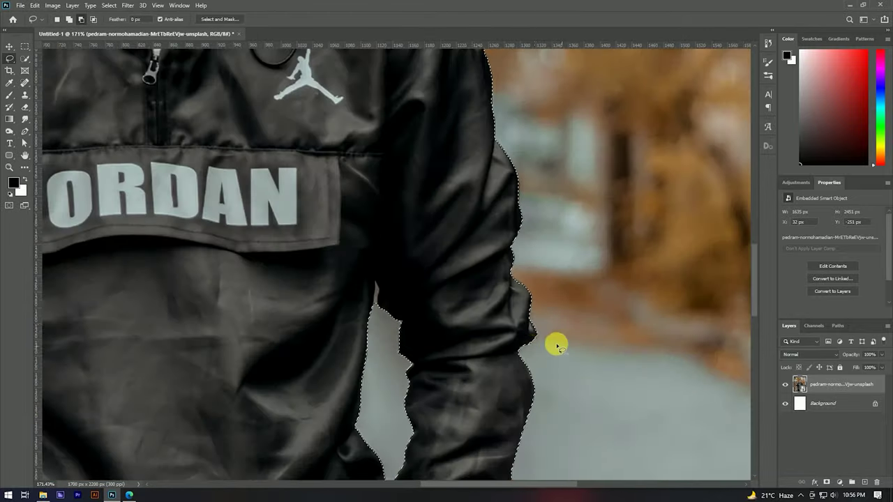
- Subtract the tan gap beside the jacket from the selection using Alt-Lasso
scroll(518, 244, up, 1)
scroll(519, 248, up, 1)
scroll(509, 253, up, 1)
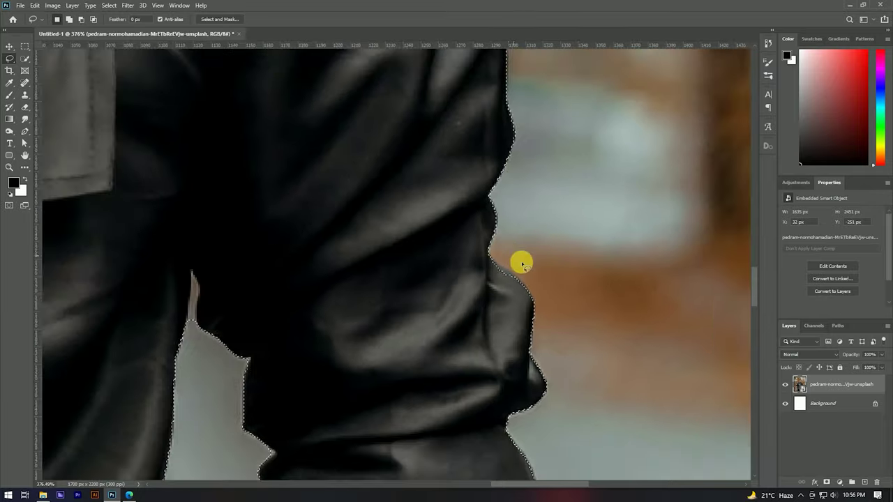
scroll(520, 261, up, 1)
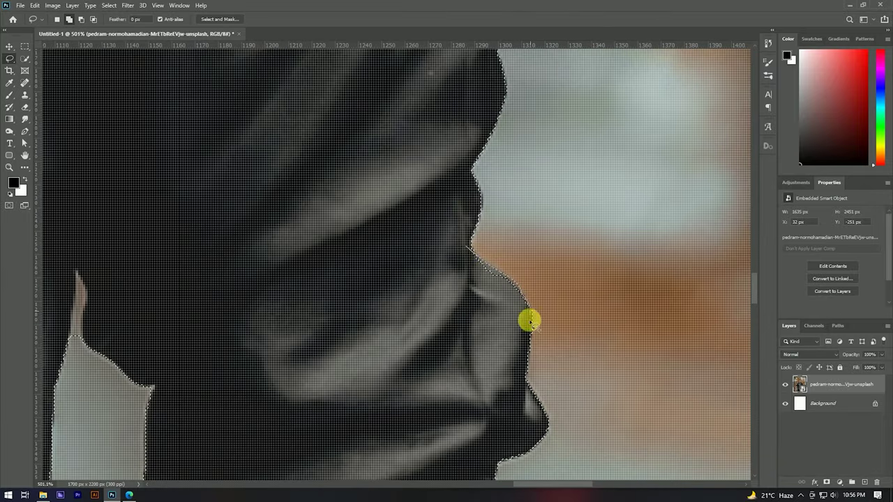
scroll(470, 249, down, 2)
scroll(457, 229, down, 2)
scroll(456, 230, down, 1)
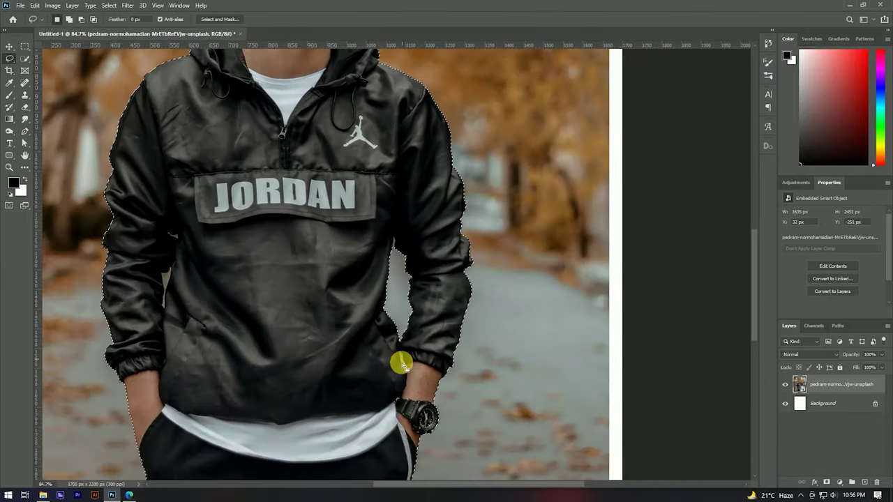
scroll(401, 362, up, 3)
scroll(399, 349, up, 2)
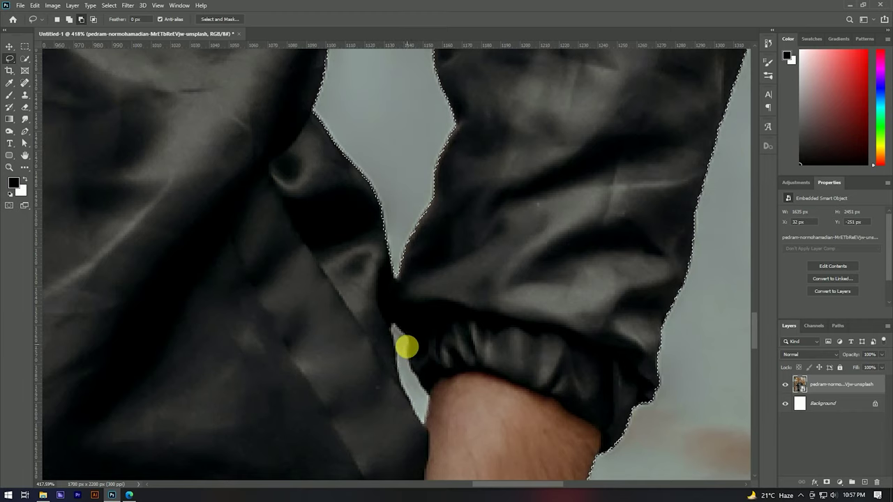
scroll(453, 283, down, 3)
scroll(418, 271, down, 2)
scroll(249, 211, up, 2)
scroll(249, 211, up, 2)
scroll(249, 212, up, 1)
scroll(265, 214, up, 1)
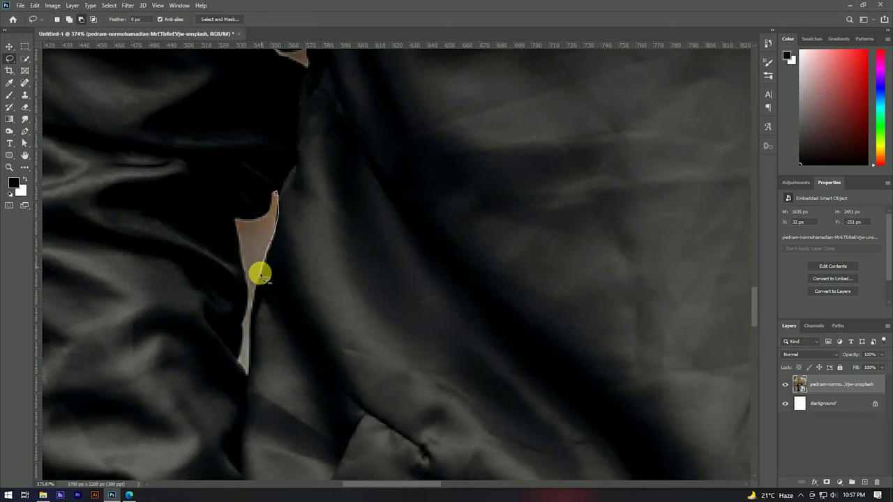
mouse_move(253, 339)
mouse_down()
mouse_move(249, 369)
mouse_move(245, 327)
mouse_up()
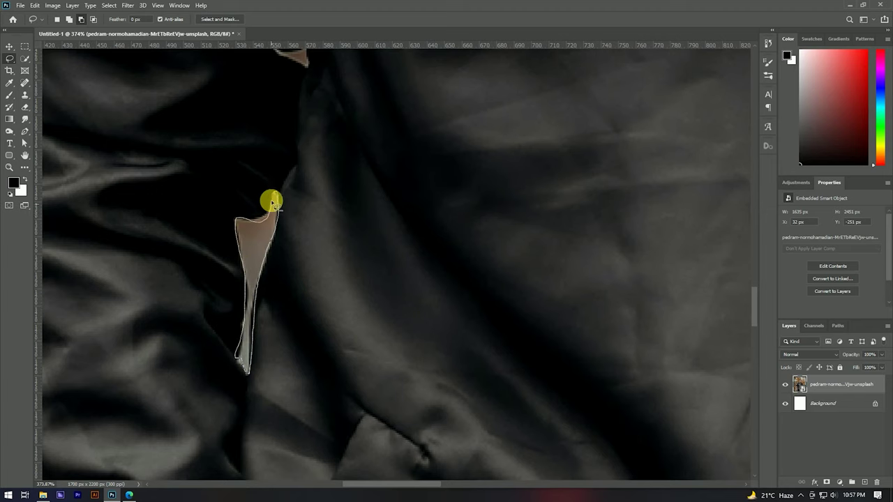
- Zoom out and open Select and Mask for the boy's selection
scroll(284, 226, down, 2)
scroll(288, 234, down, 2)
scroll(290, 209, down, 1)
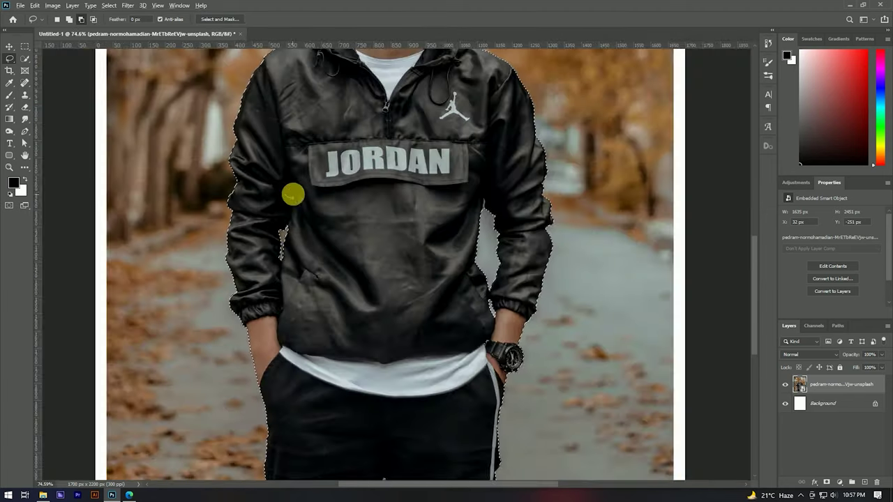
scroll(293, 196, down, 2)
scroll(309, 261, down, 1)
scroll(393, 164, up, 3)
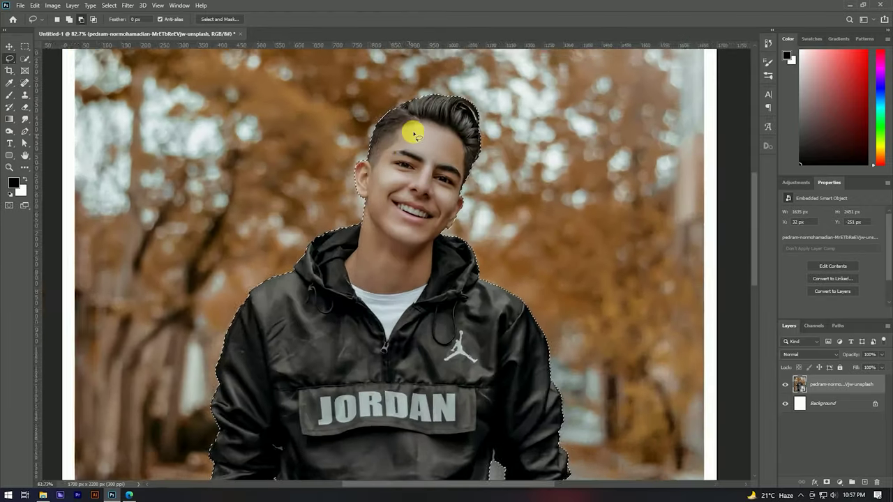
scroll(414, 135, up, 2)
scroll(425, 125, down, 2)
scroll(437, 175, down, 1)
scroll(325, 115, down, 1)
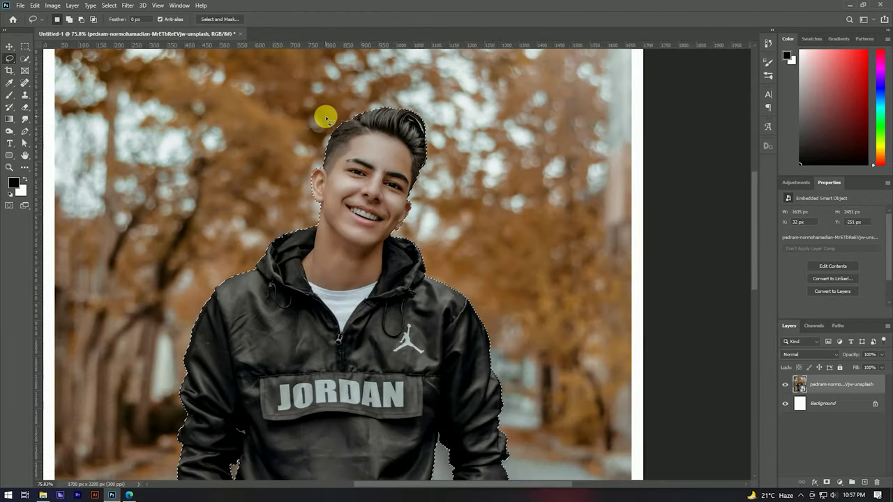
click(217, 19)
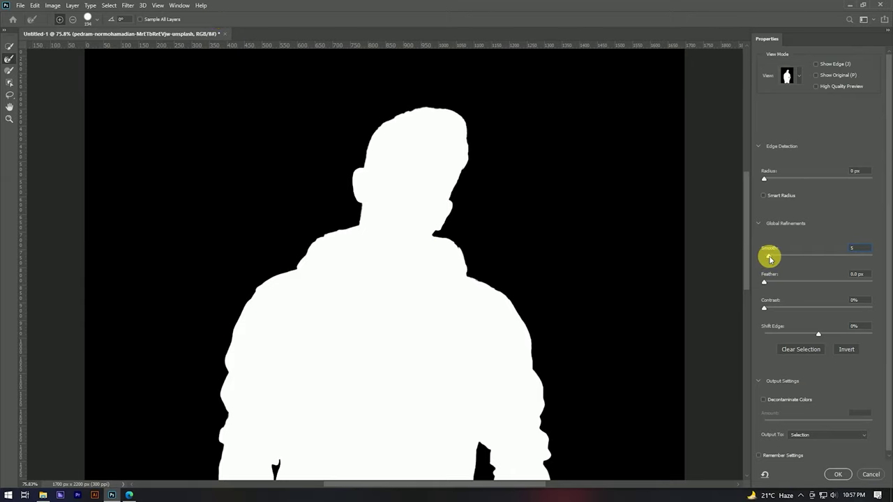
- Apply Select and Mask edges with Smooth 5, Feather 1.0 px and Contrast 49%
drag(770, 258, 769, 256)
click(767, 284)
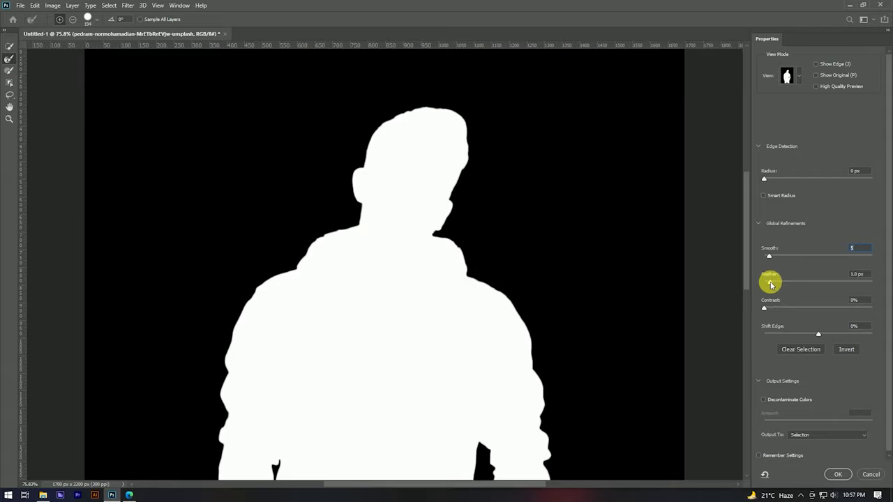
drag(771, 284, 771, 282)
click(766, 309)
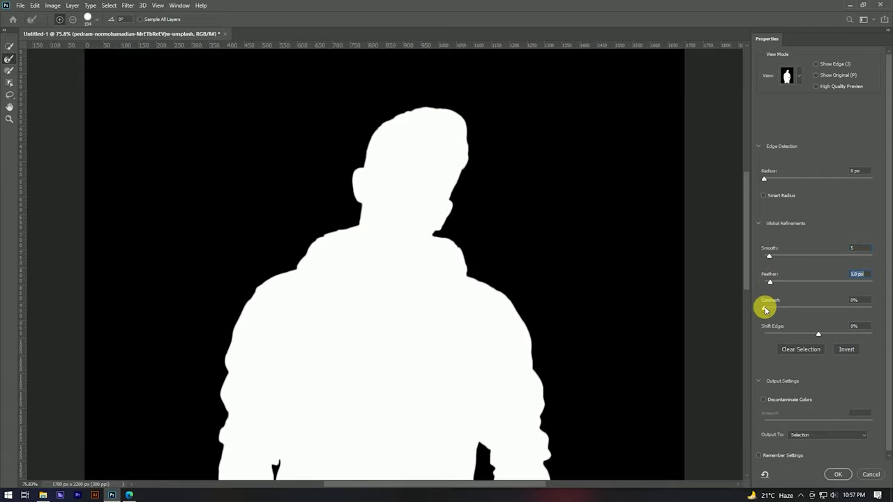
drag(818, 311, 817, 309)
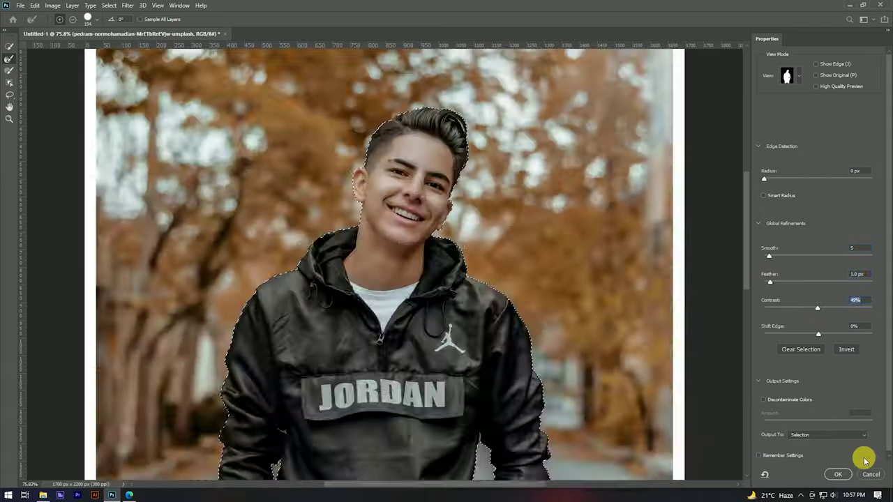
click(840, 475)
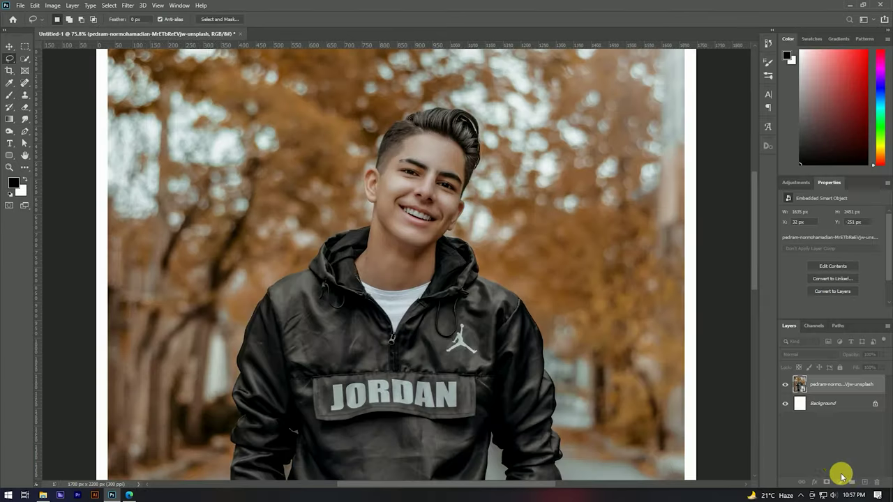
- Add a layer mask to the photo hiding the autumn street, then deselect the layer
scroll(397, 179, down, 3)
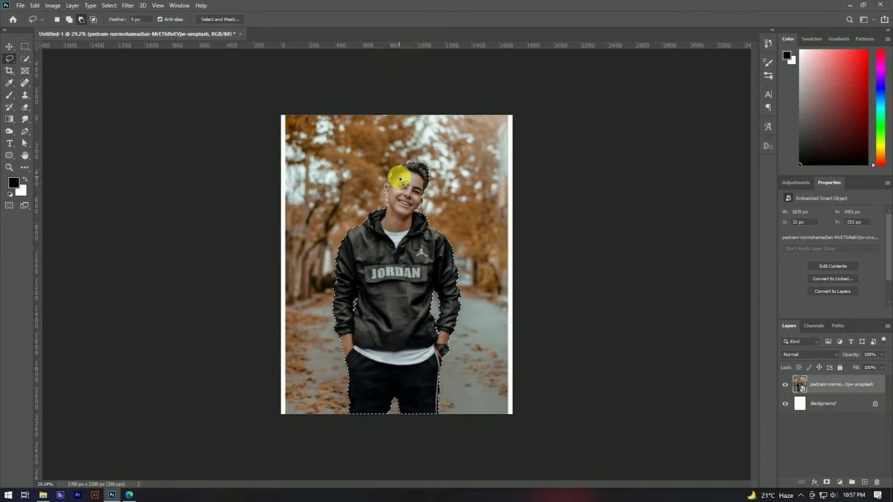
scroll(401, 209, up, 1)
click(827, 481)
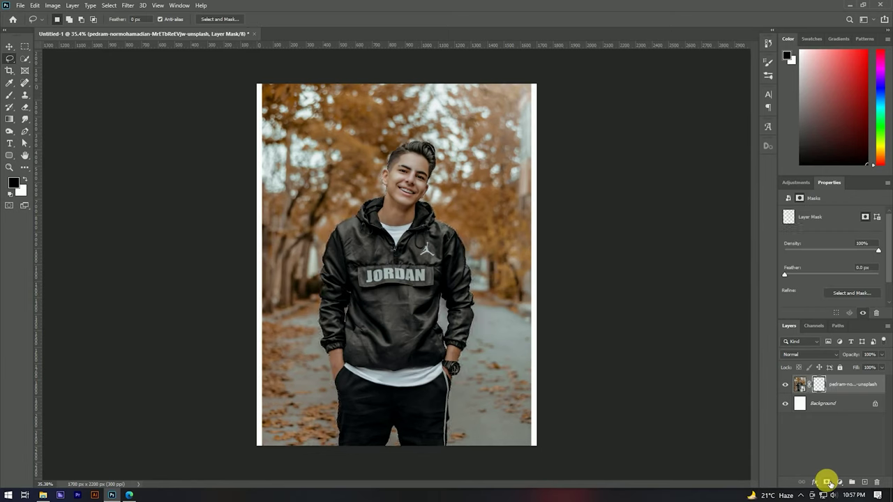
key(v)
click(563, 187)
scroll(411, 233, down, 1)
scroll(398, 200, up, 1)
scroll(386, 178, up, 1)
scroll(386, 178, down, 2)
scroll(412, 183, up, 2)
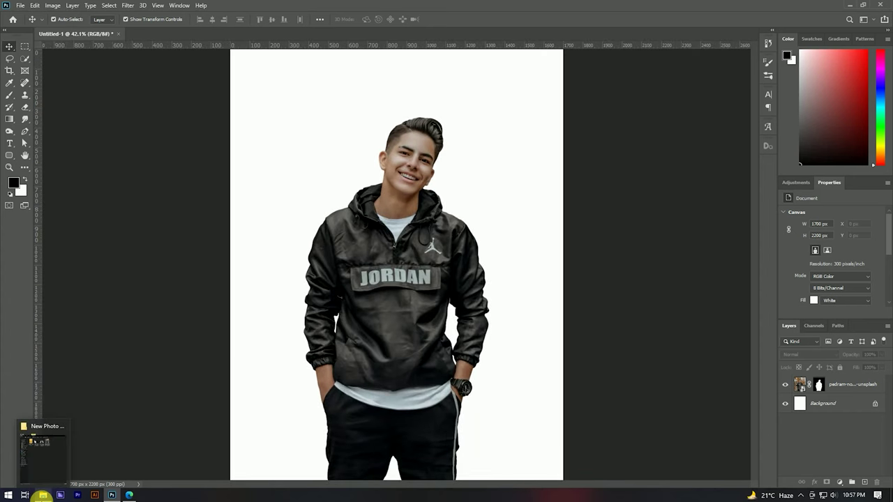
- Place the angel wings image at the boy's shoulders on a layer beneath him
click(43, 495)
mouse_move(604, 78)
mouse_down()
mouse_move(431, 211)
mouse_move(378, 231)
mouse_up()
drag(475, 278, 466, 236)
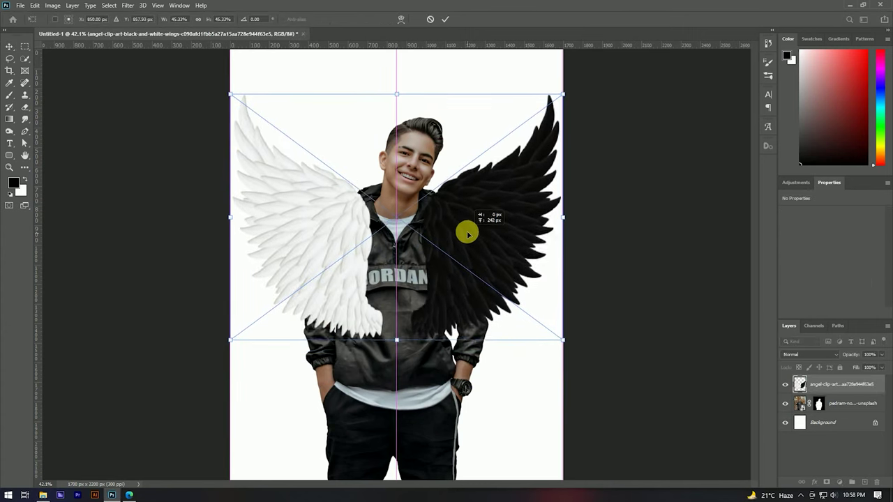
click(445, 20)
drag(849, 413, 842, 415)
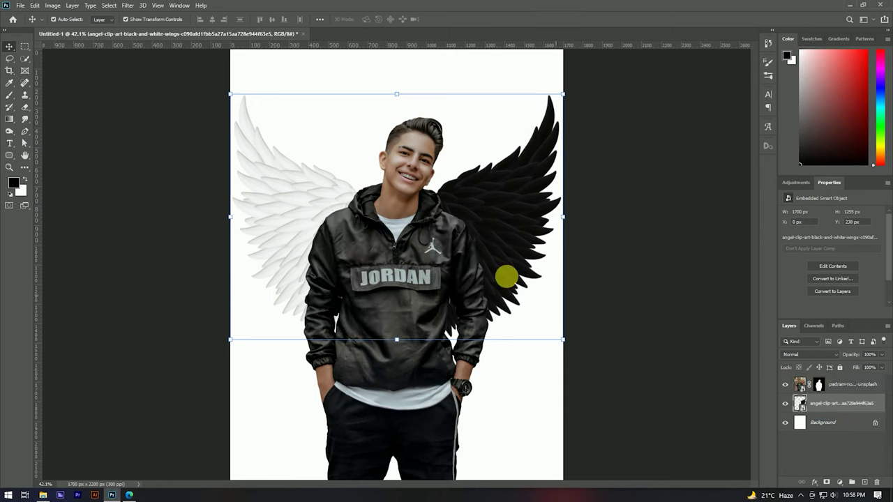
scroll(421, 205, down, 3)
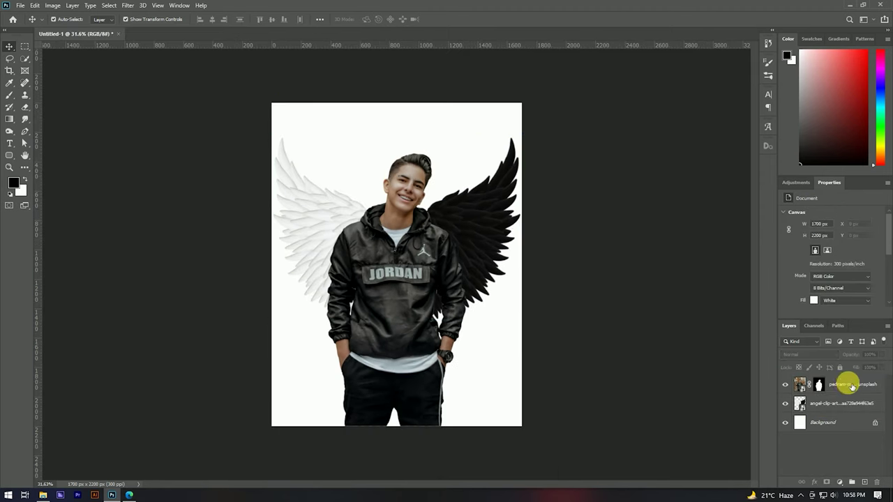
- Scale the boy's layer down to 97.42%
click(847, 384)
click(522, 249)
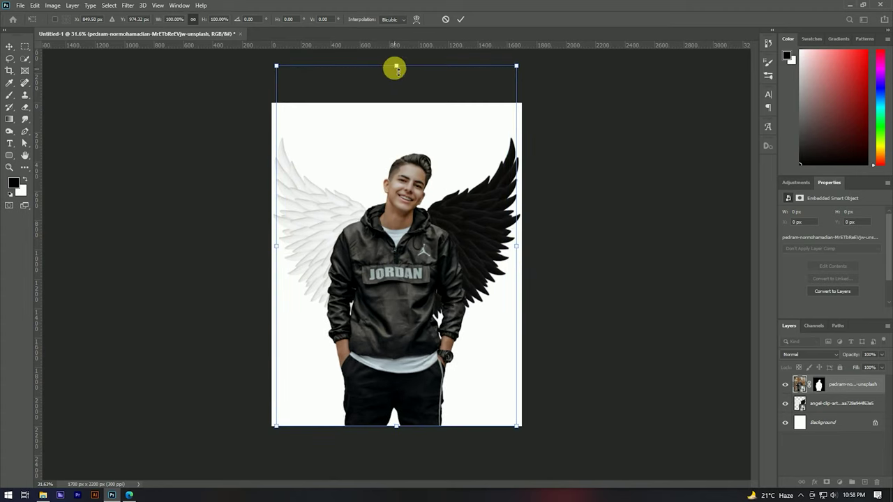
drag(396, 67, 399, 77)
click(461, 18)
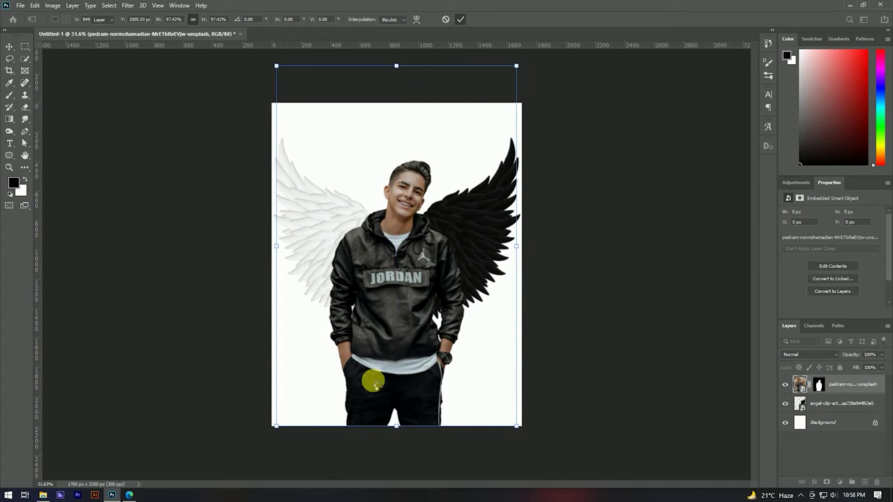
- Target the boy's layer mask with a small black brush of about 25 px
scroll(409, 170, down, 1)
scroll(428, 224, up, 1)
scroll(433, 220, up, 2)
scroll(434, 218, up, 1)
scroll(436, 230, down, 1)
scroll(443, 244, up, 2)
scroll(439, 265, up, 1)
scroll(431, 243, down, 1)
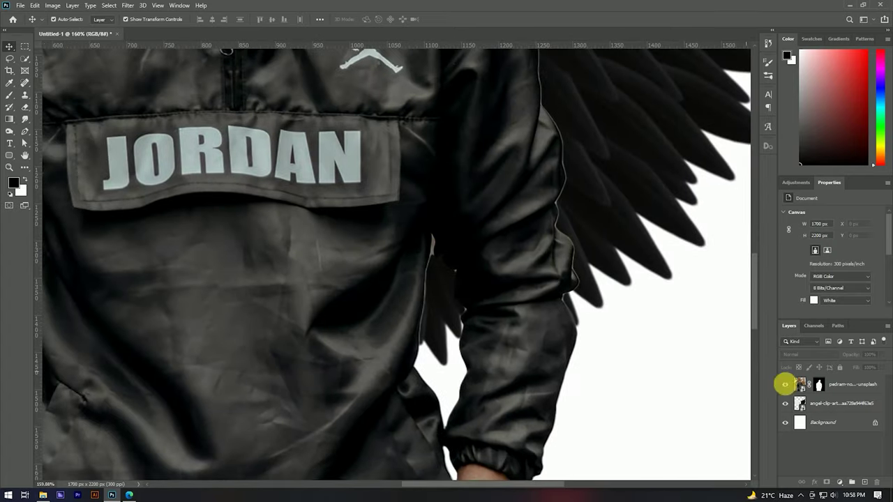
click(817, 385)
scroll(429, 253, up, 2)
scroll(439, 239, up, 1)
key(b)
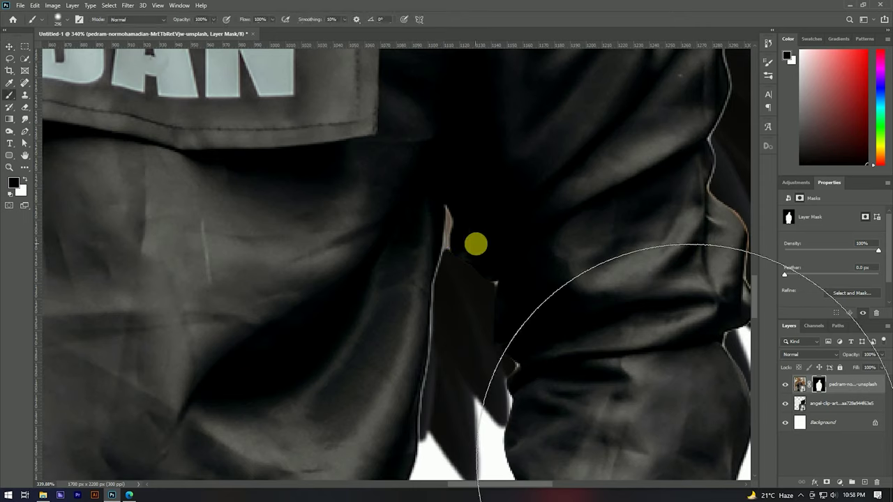
mouse_move(377, 253)
mouse_down()
mouse_move(424, 265)
mouse_move(446, 427)
mouse_up()
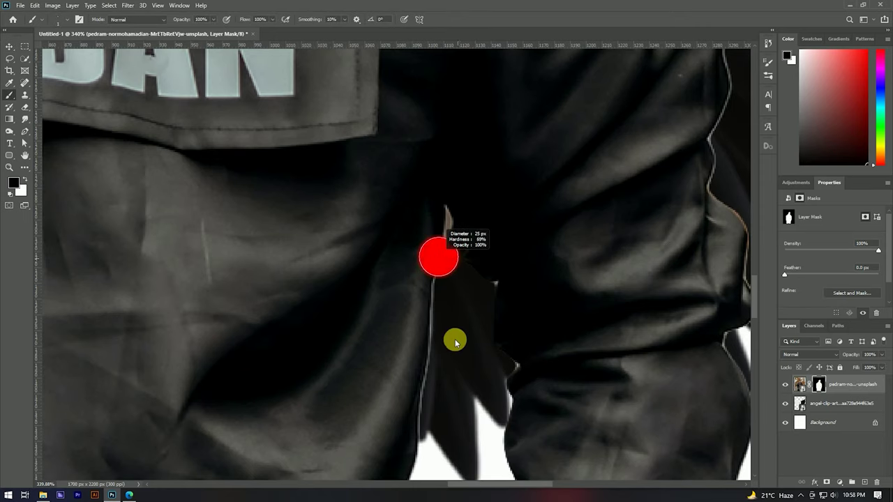
drag(455, 264, 461, 283)
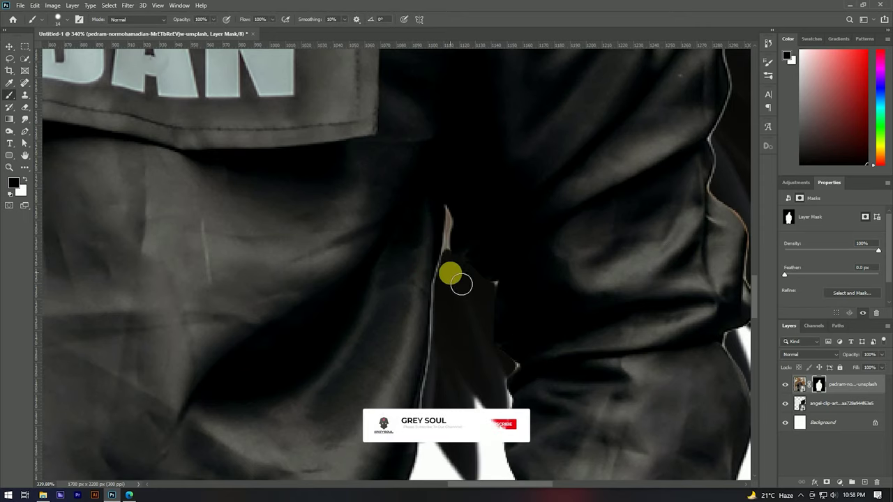
- Paint out the light grey slivers along the jacket fabric's left edge
drag(450, 314, 443, 419)
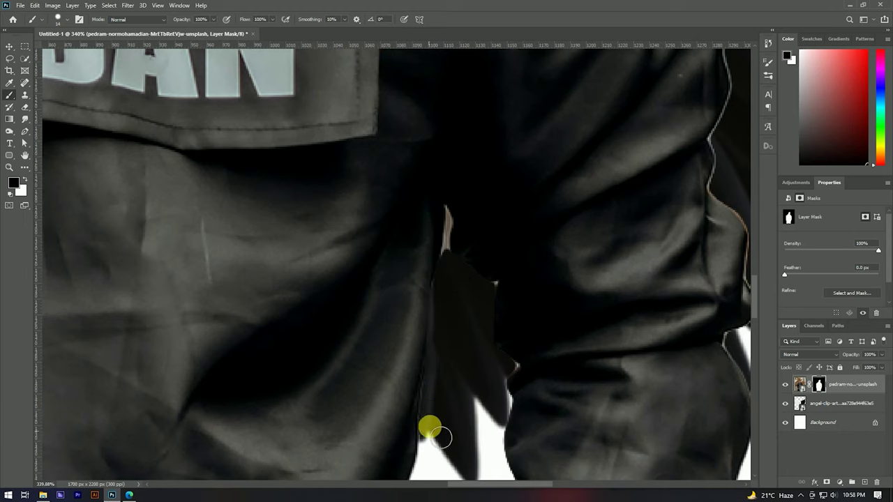
drag(474, 289, 498, 288)
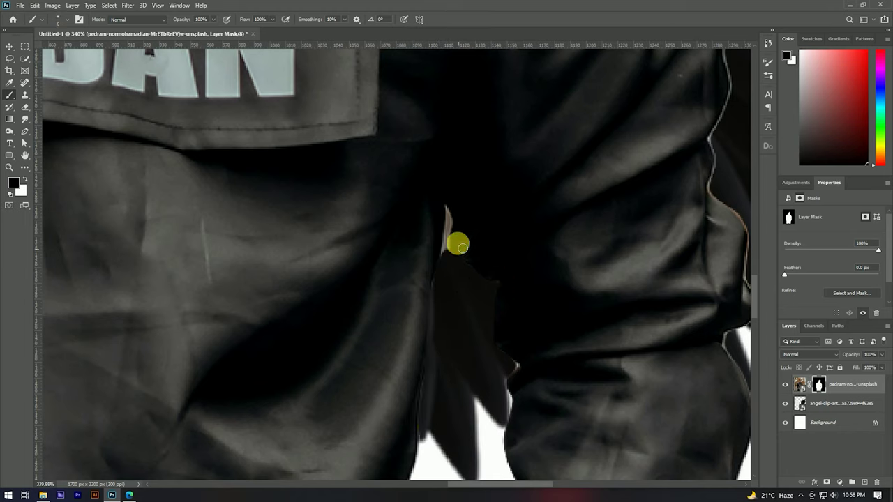
drag(454, 217, 447, 272)
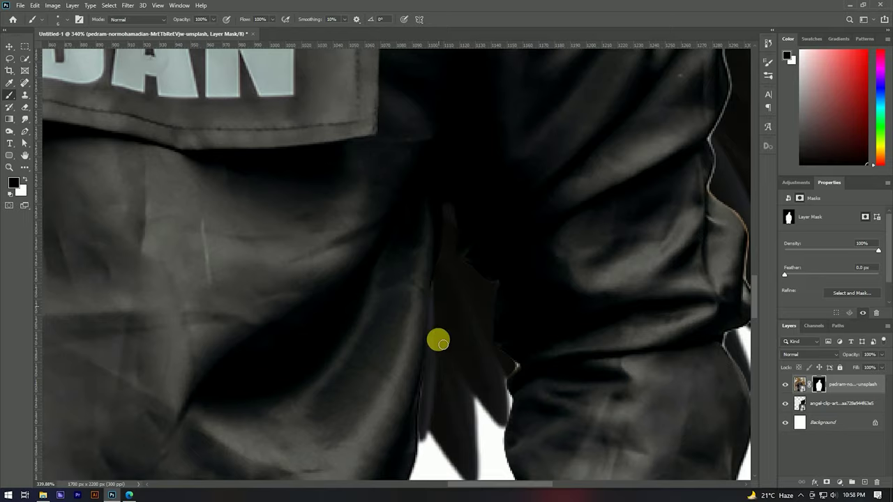
drag(438, 342, 460, 201)
scroll(460, 266, down, 5)
scroll(466, 359, up, 1)
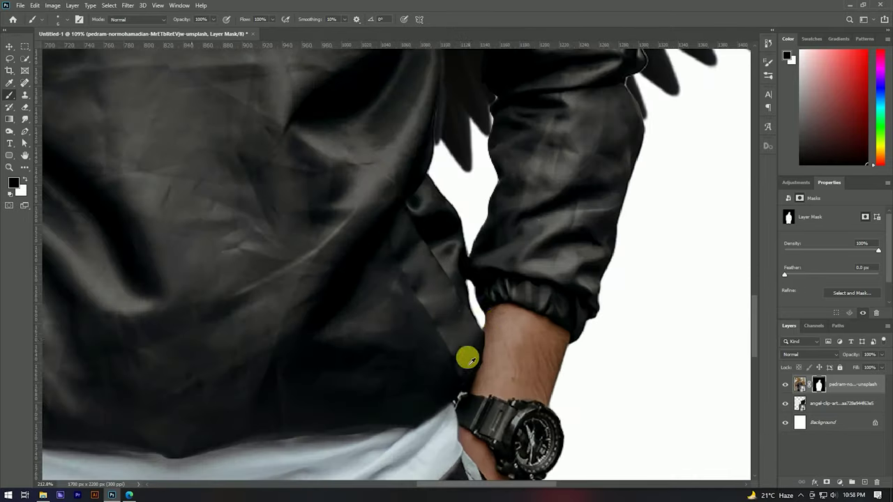
scroll(502, 315, down, 1)
scroll(503, 315, down, 2)
scroll(228, 196, up, 3)
scroll(303, 200, up, 2)
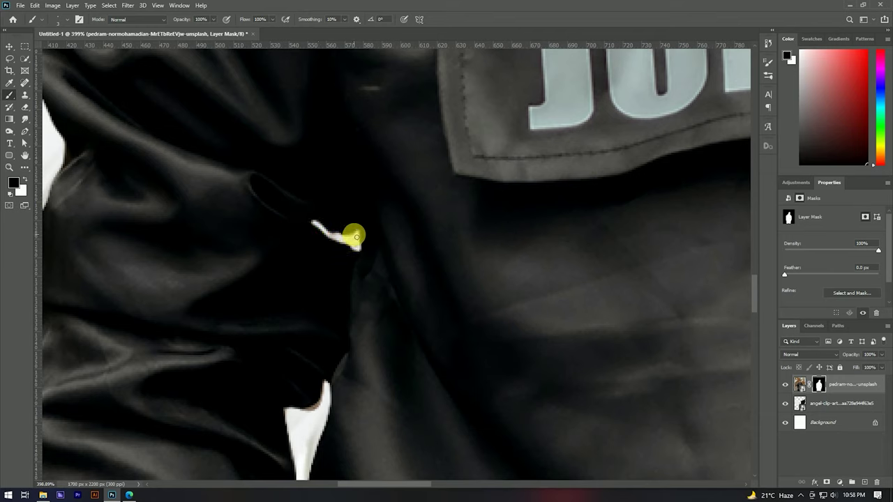
- Paint out the white sliver near the jacket sleeve
drag(343, 238, 358, 244)
scroll(346, 237, down, 3)
scroll(351, 227, down, 3)
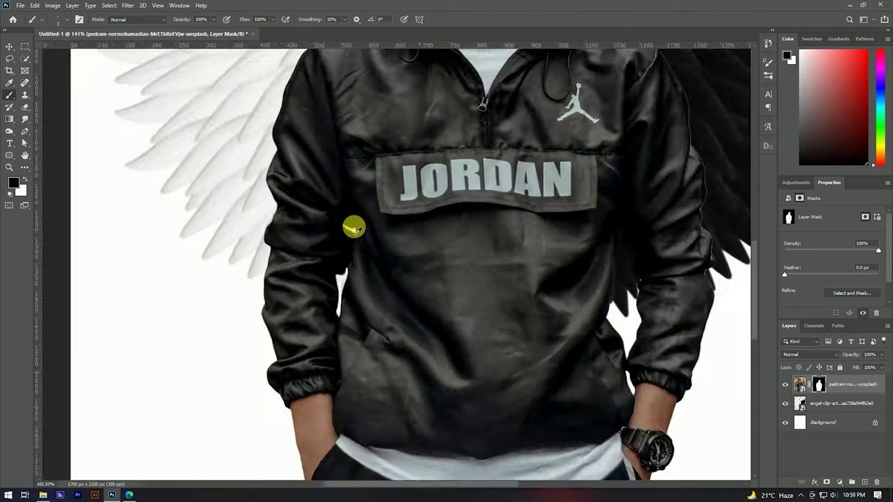
scroll(349, 224, down, 3)
scroll(346, 223, down, 1)
scroll(434, 184, up, 3)
- Place the striped wood texture JPG from File Explorer into the document
key(v)
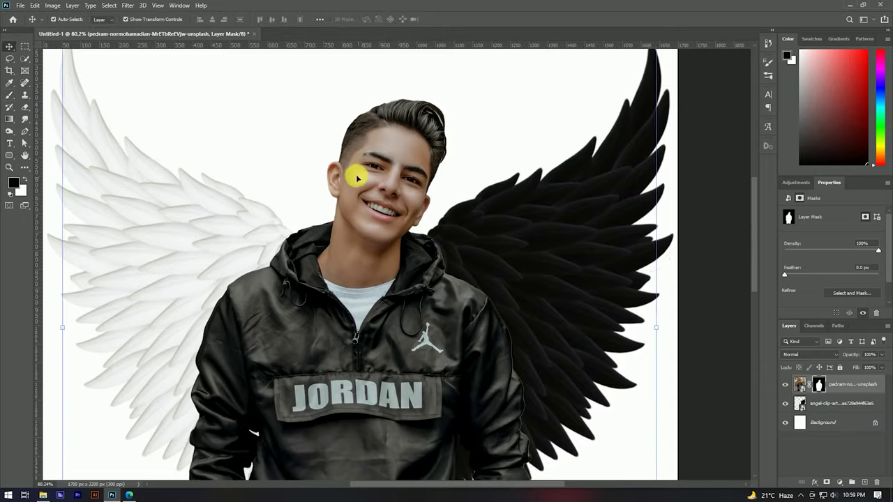
scroll(359, 180, down, 3)
click(581, 184)
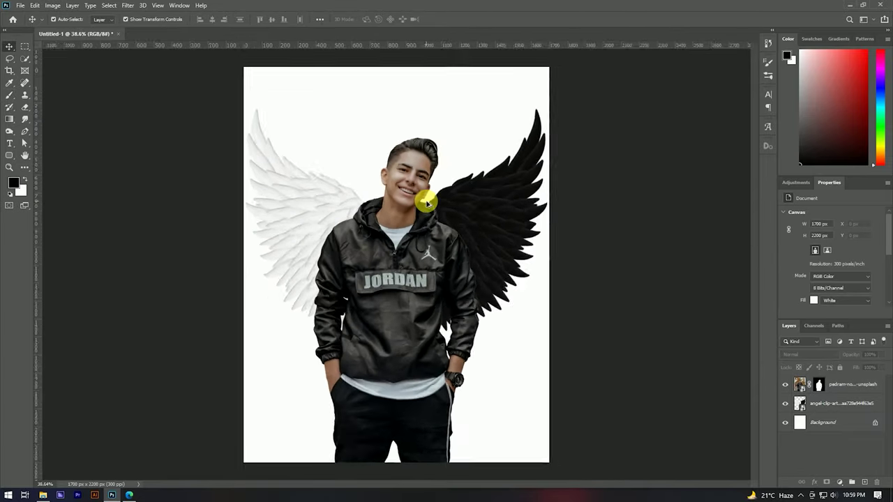
scroll(424, 200, up, 1)
scroll(398, 173, down, 2)
click(42, 494)
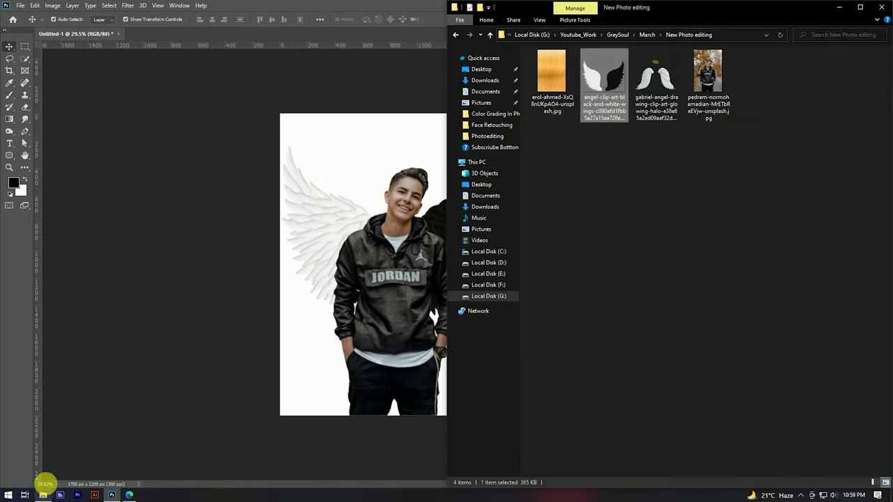
mouse_move(551, 85)
mouse_down()
mouse_move(312, 234)
mouse_move(369, 270)
mouse_up()
click(444, 20)
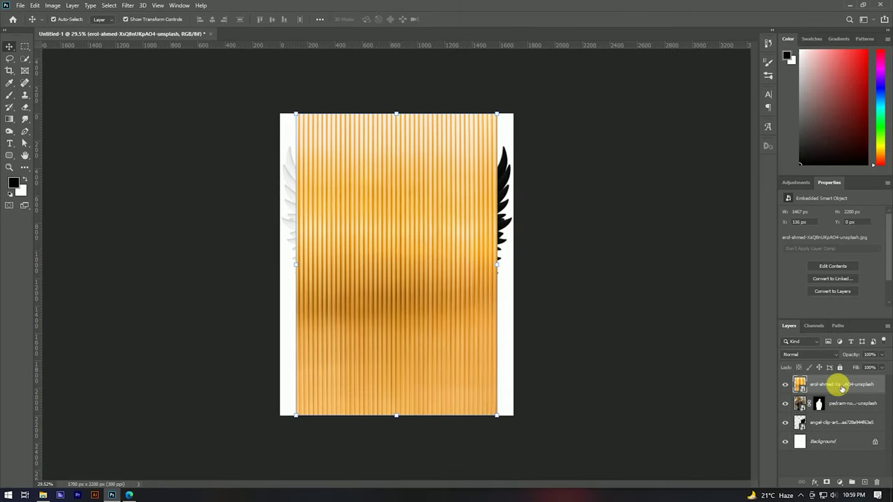
- Move the texture layer beneath the wings and boy and rename it background
drag(838, 386, 830, 426)
text(backgroun)
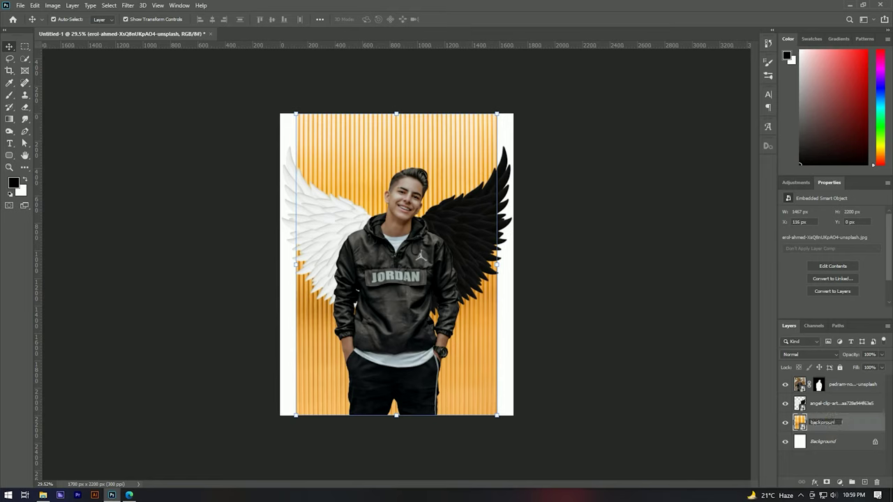
text(d)
key(Return)
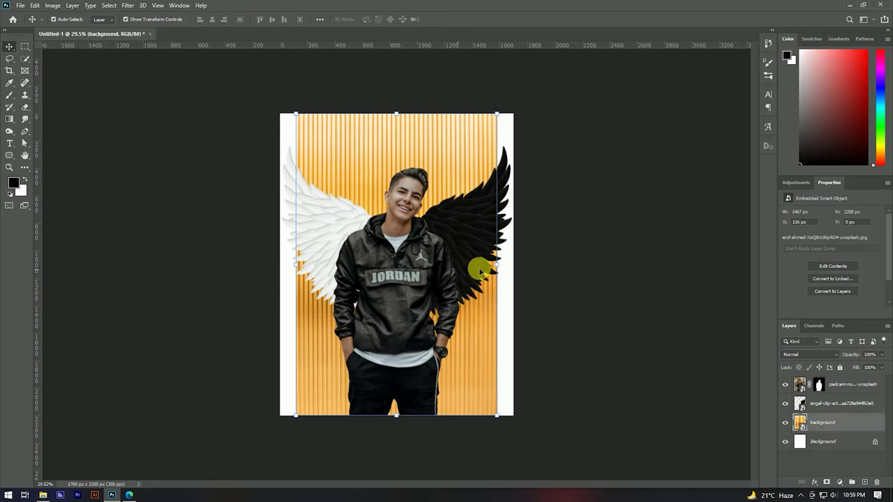
- Enlarge the background texture so it covers the whole canvas
drag(501, 266, 519, 267)
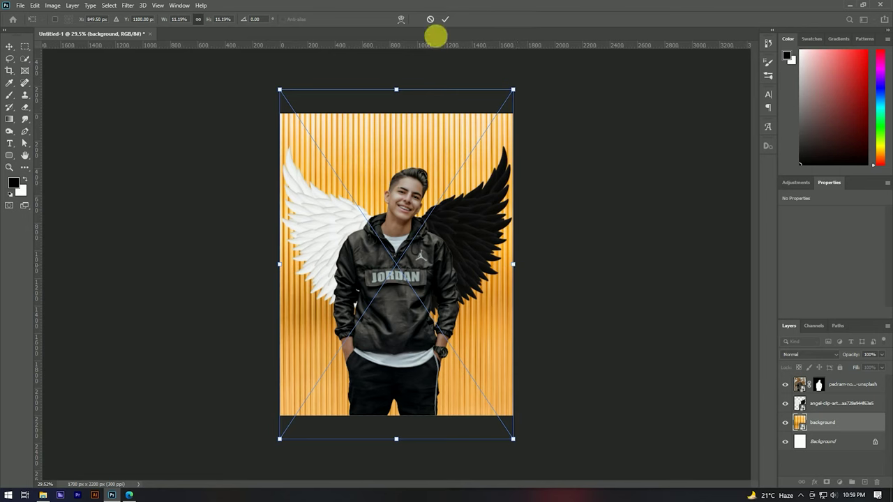
click(444, 19)
click(595, 94)
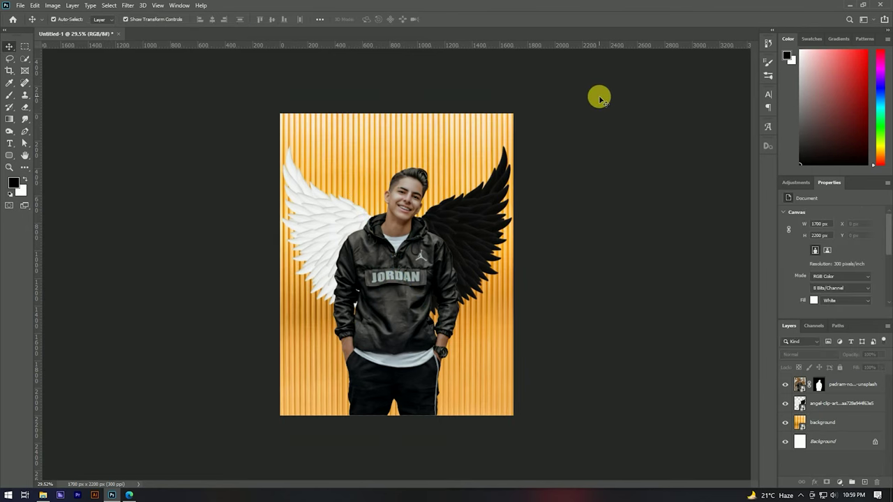
key(ctrl+0)
scroll(441, 179, up, 2)
scroll(440, 177, down, 2)
scroll(436, 173, down, 1)
scroll(434, 172, up, 2)
scroll(423, 114, up, 3)
scroll(428, 169, down, 2)
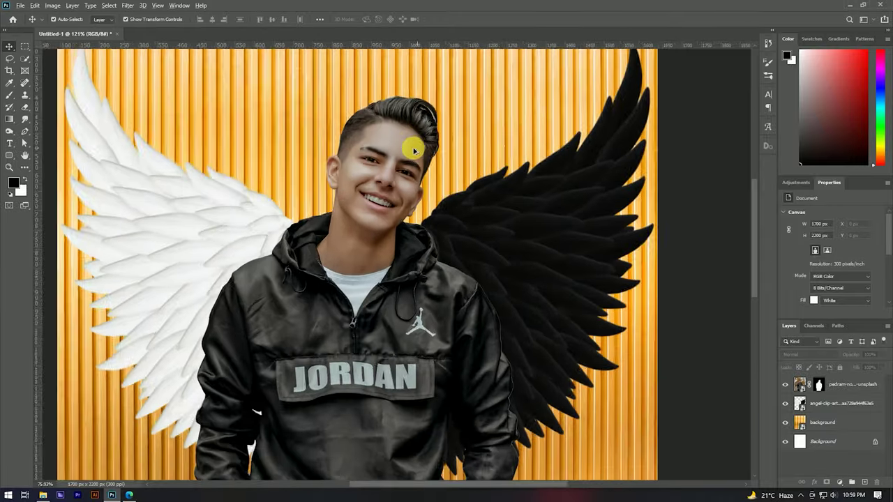
- Convert the boy's photo layer to a smart object
scroll(410, 146, down, 1)
click(395, 161)
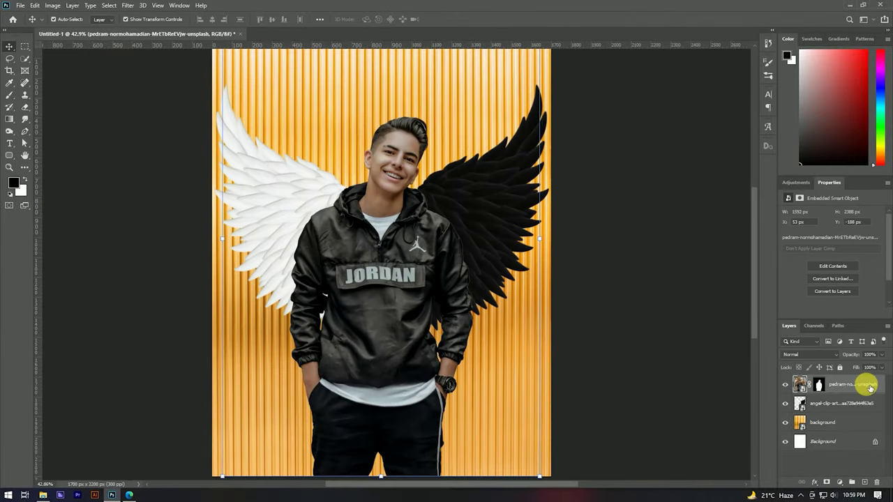
right_click(869, 388)
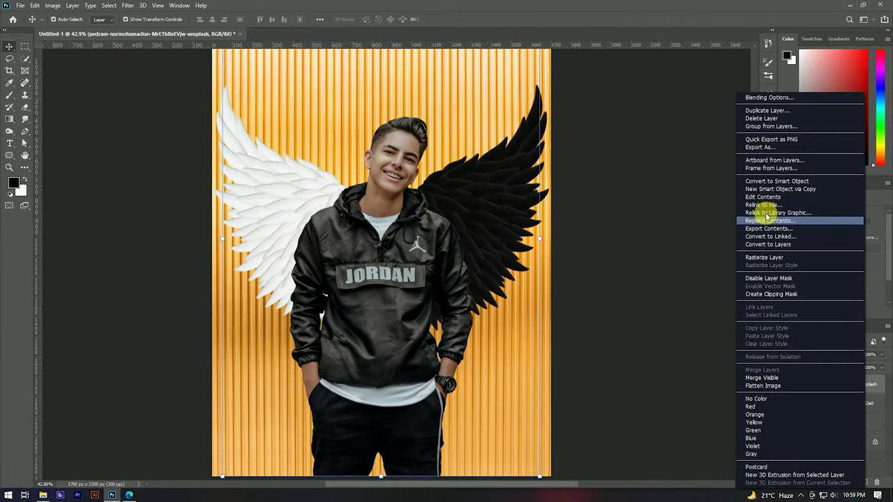
click(766, 180)
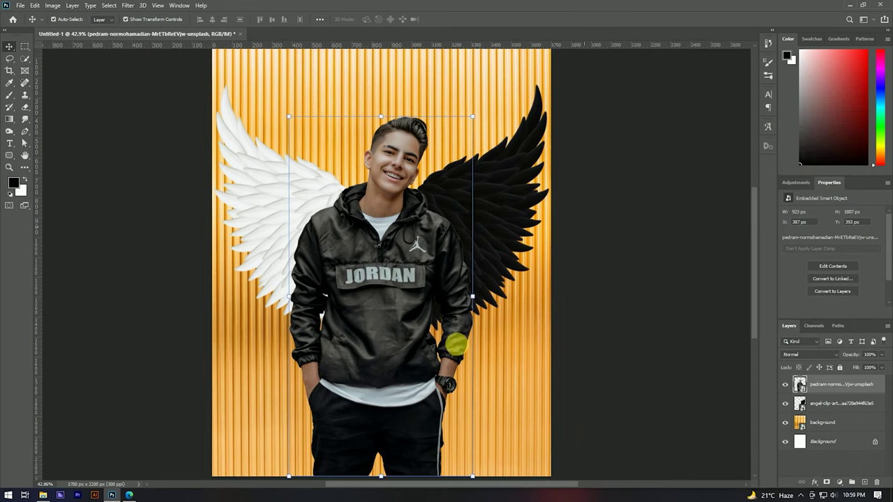
- Apply a Camera Raw filter with Contrast +12 and Temperature +3
click(127, 6)
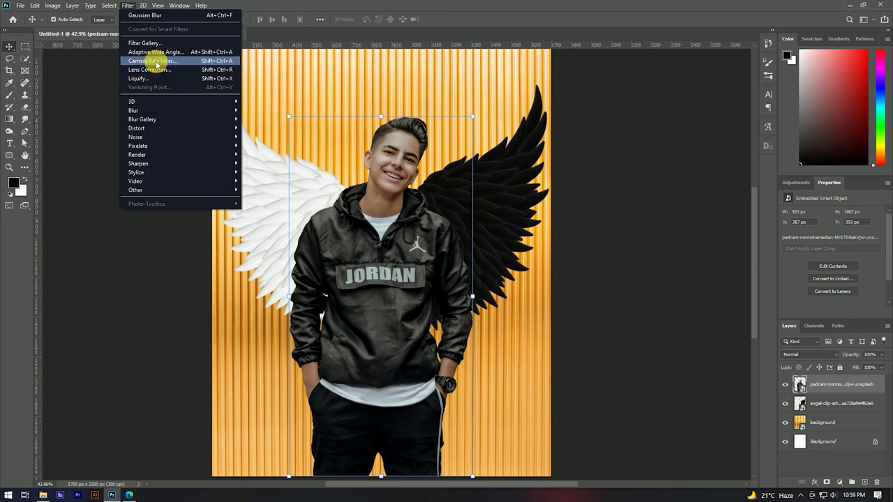
click(156, 61)
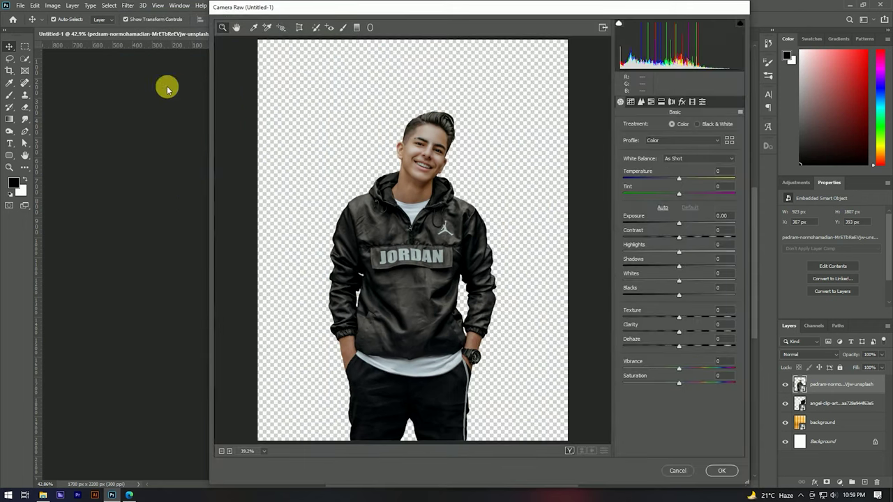
drag(680, 238, 687, 238)
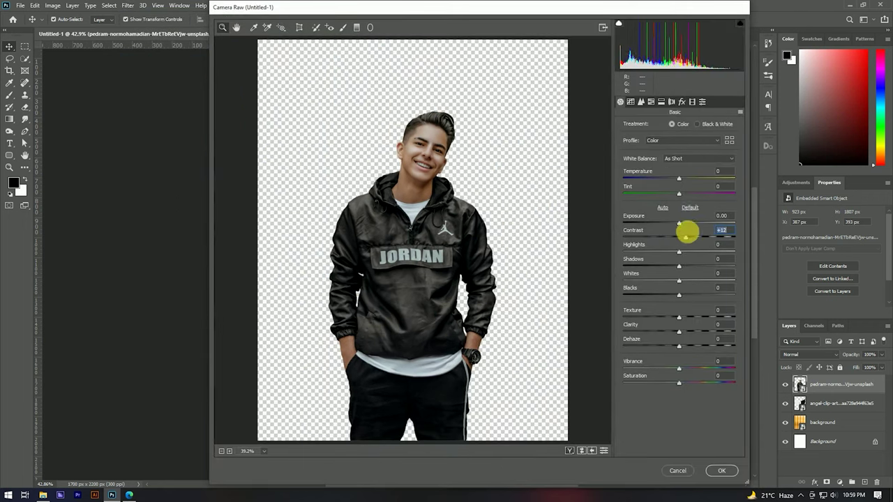
drag(678, 179, 679, 180)
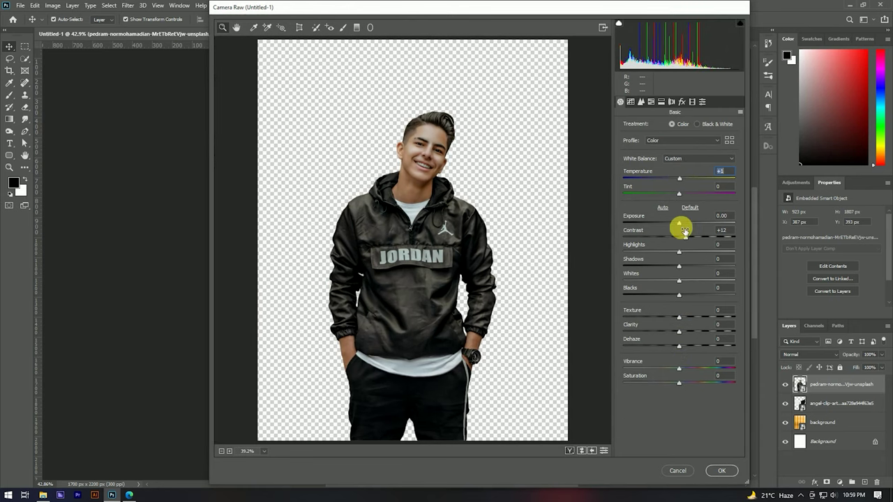
click(722, 470)
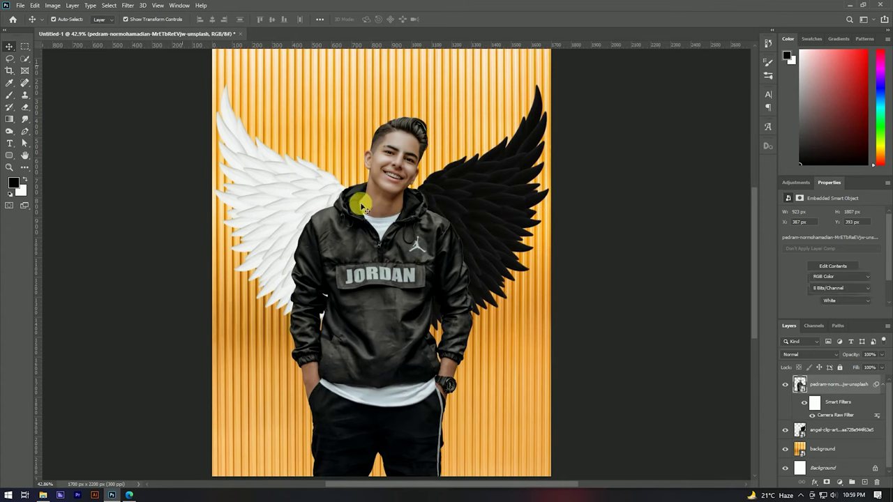
- Place the halo and wings image into the document
click(358, 200)
scroll(409, 193, down, 3)
scroll(392, 140, up, 4)
scroll(365, 192, down, 2)
scroll(370, 193, up, 3)
scroll(401, 157, down, 2)
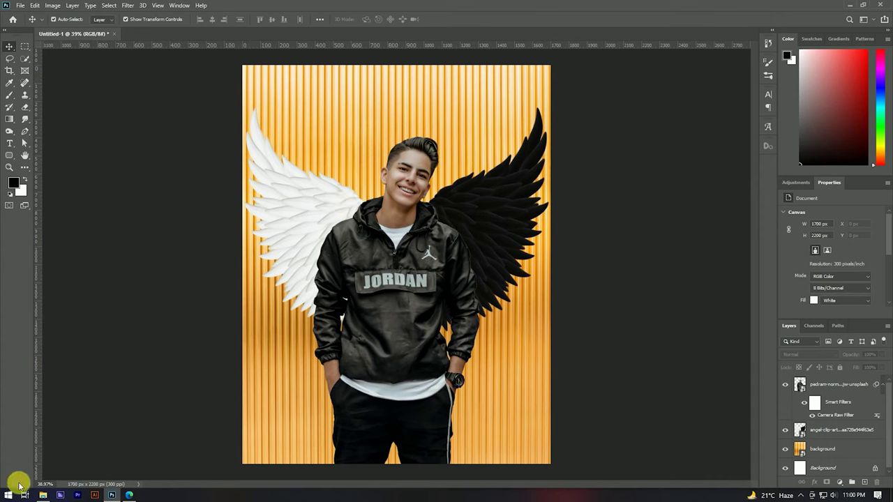
click(43, 496)
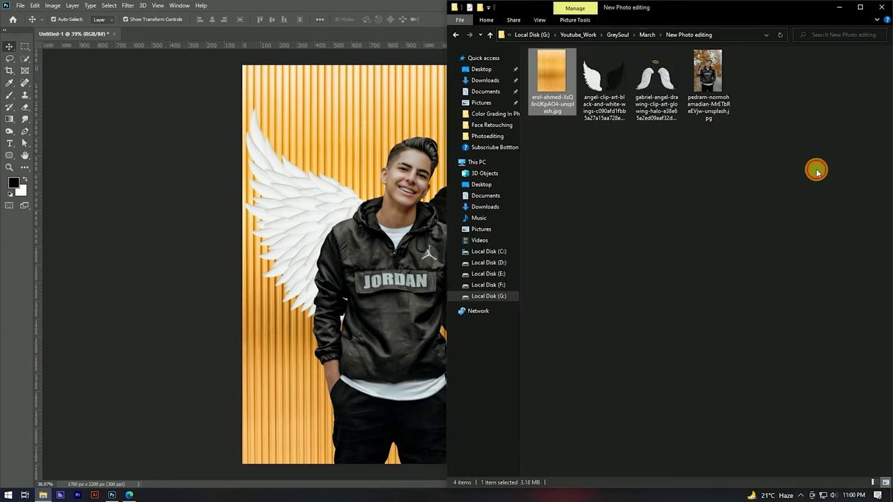
mouse_move(618, 77)
mouse_down()
mouse_move(385, 164)
mouse_move(429, 122)
mouse_up()
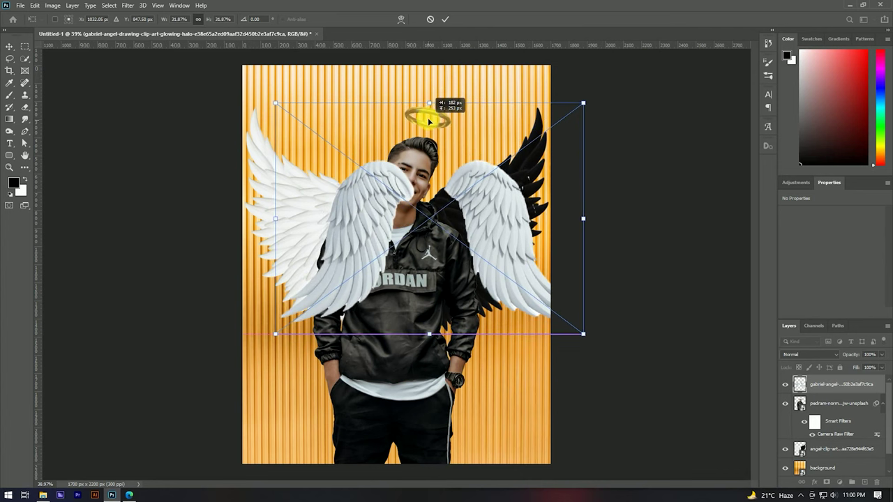
click(446, 19)
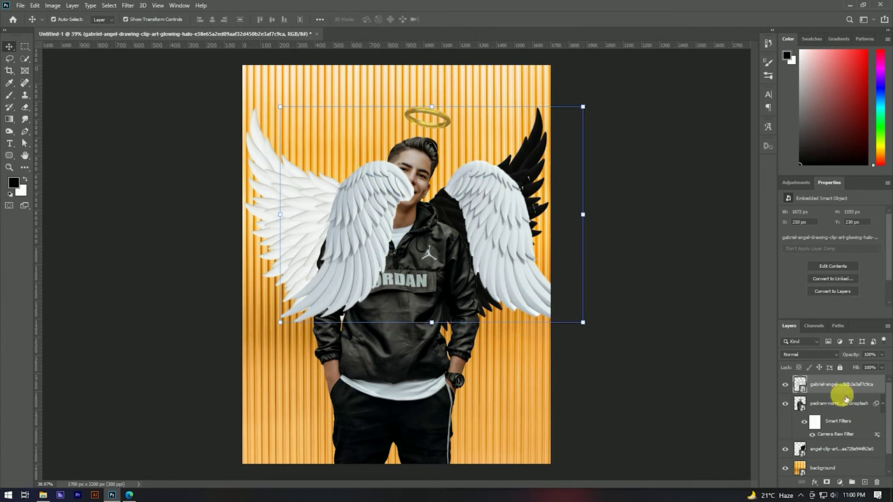
- Add a layer mask and paint out the extra wings, keeping only the halo
click(826, 482)
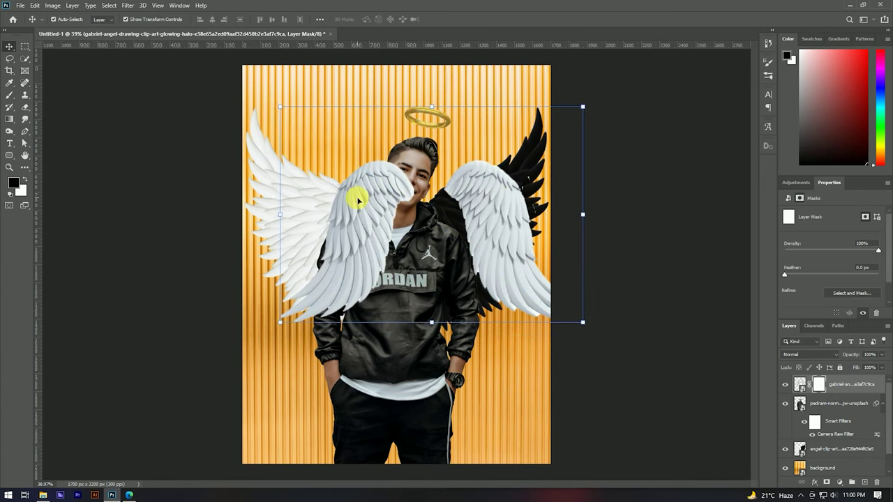
click(9, 95)
drag(365, 233, 330, 215)
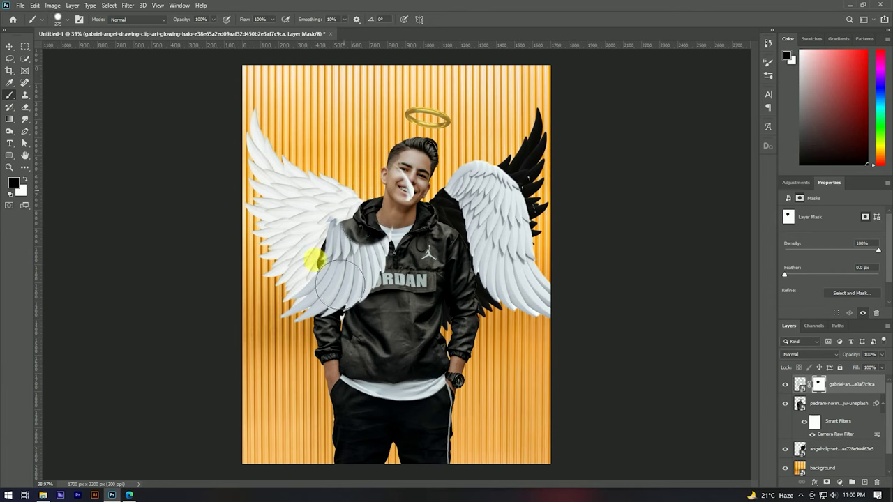
mouse_move(329, 215)
mouse_down()
mouse_move(474, 198)
mouse_move(566, 322)
mouse_up()
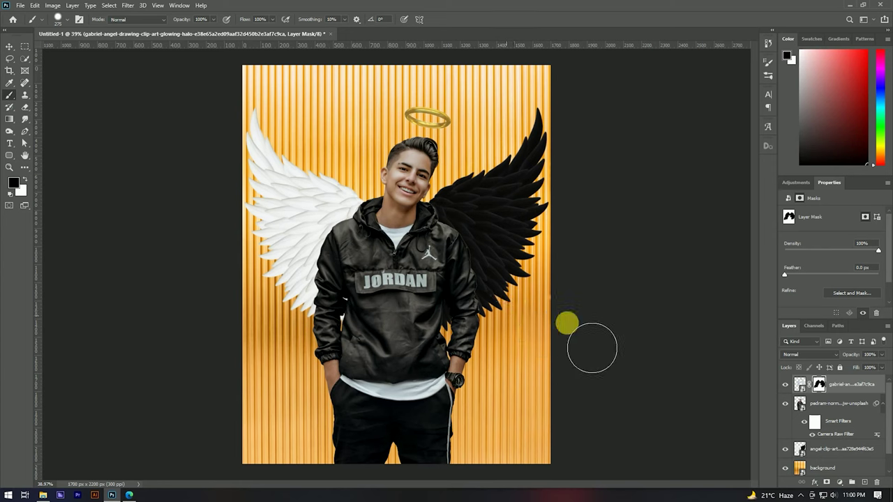
- Convert the masked halo layer to a smart object, then rasterize it
key(v)
right_click(849, 384)
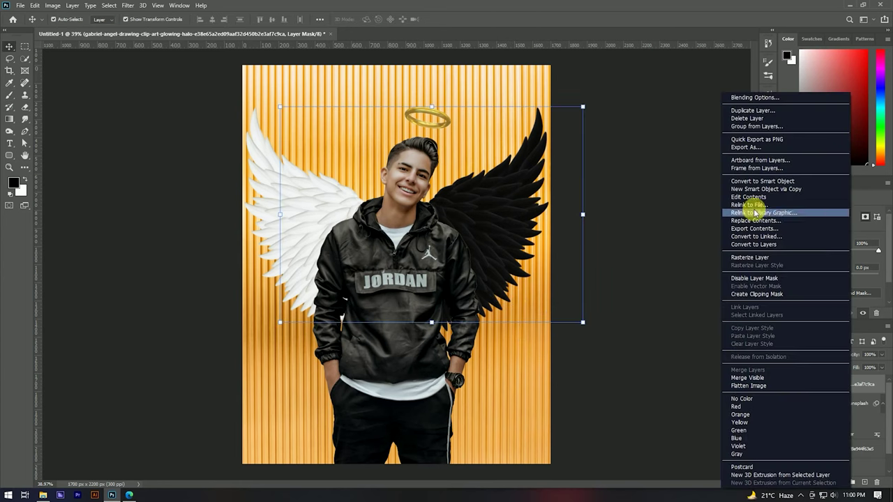
click(762, 180)
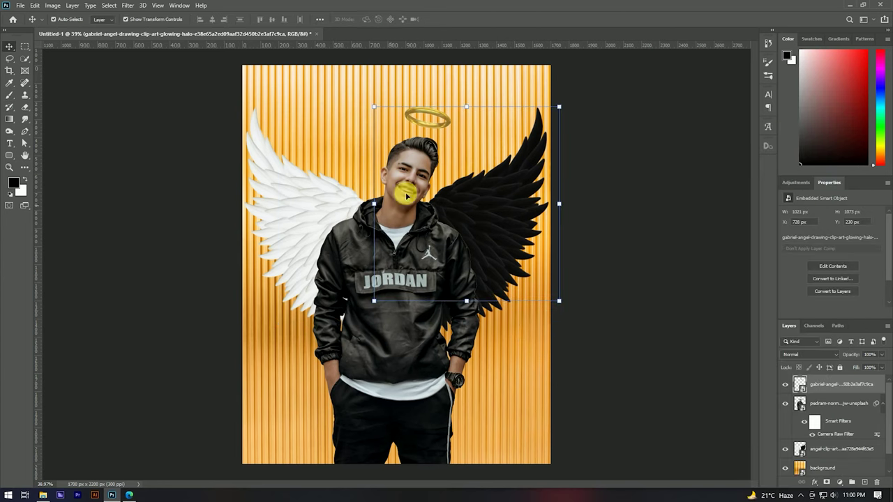
click(432, 120)
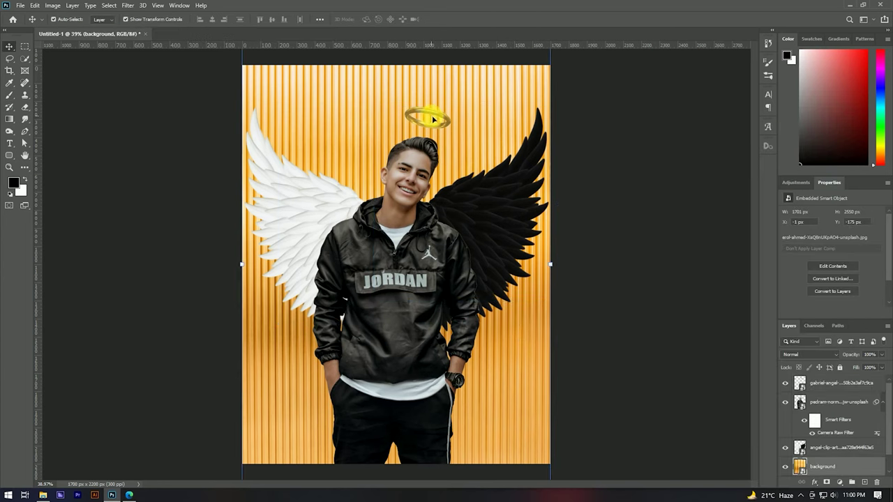
click(828, 406)
click(798, 382)
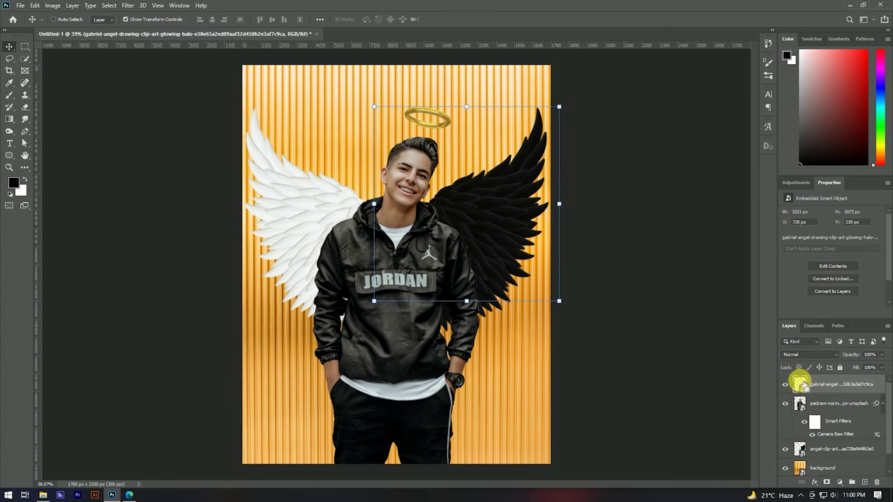
right_click(841, 387)
click(737, 270)
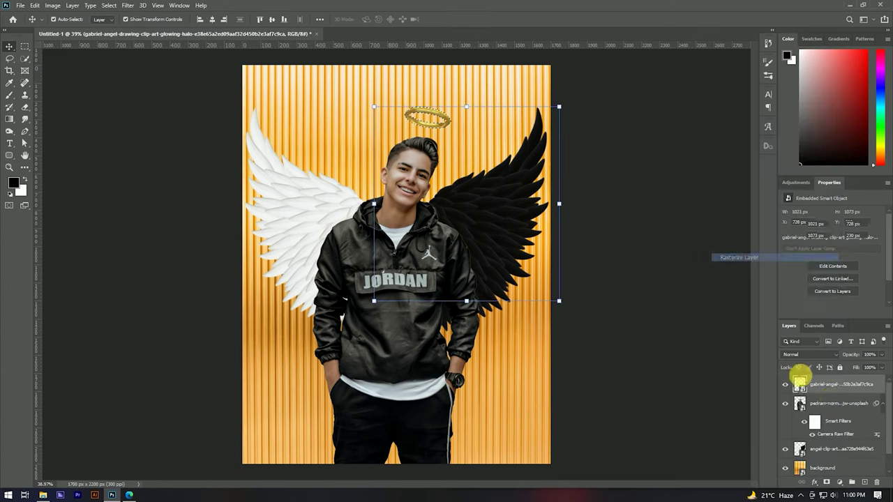
- Duplicate the halo layer, delete the extra copy, and reselect the halo layer
key(ctrl+j)
click(837, 404)
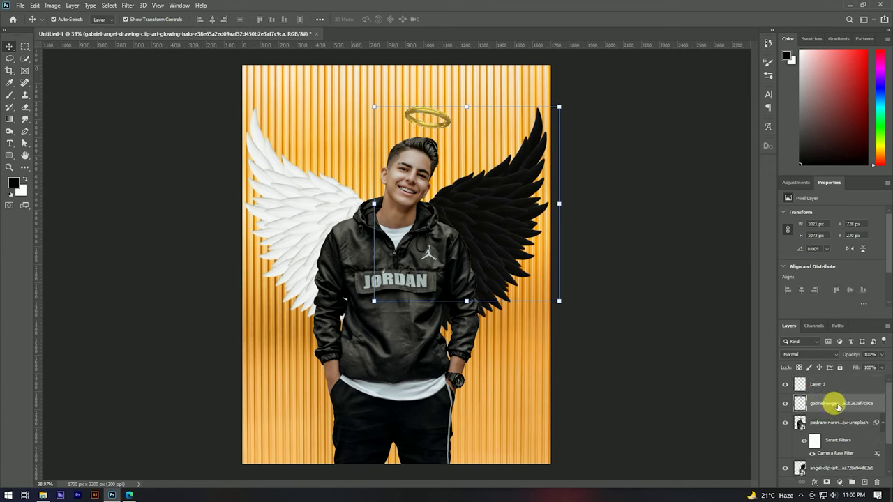
key(Delete)
click(813, 385)
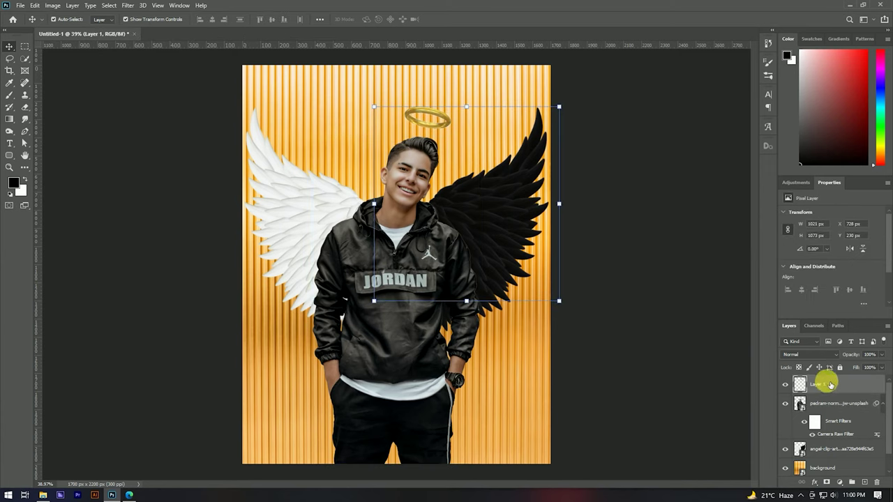
right_click(826, 385)
click(443, 126)
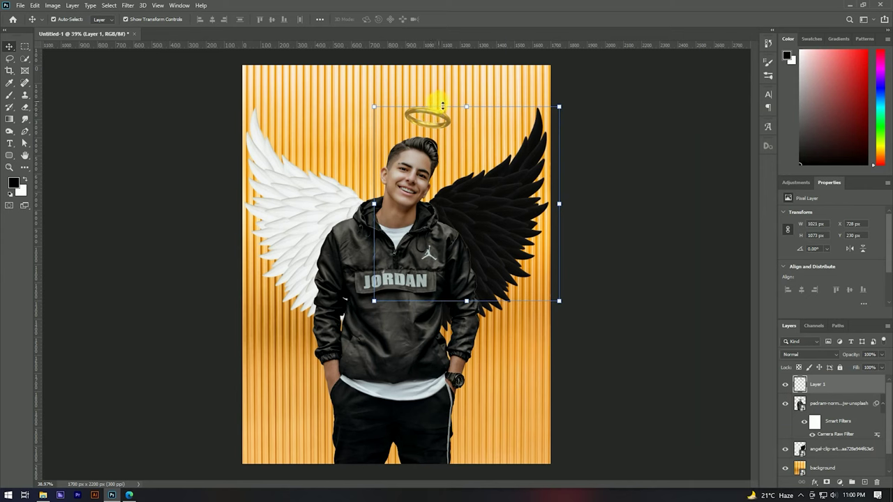
click(435, 101)
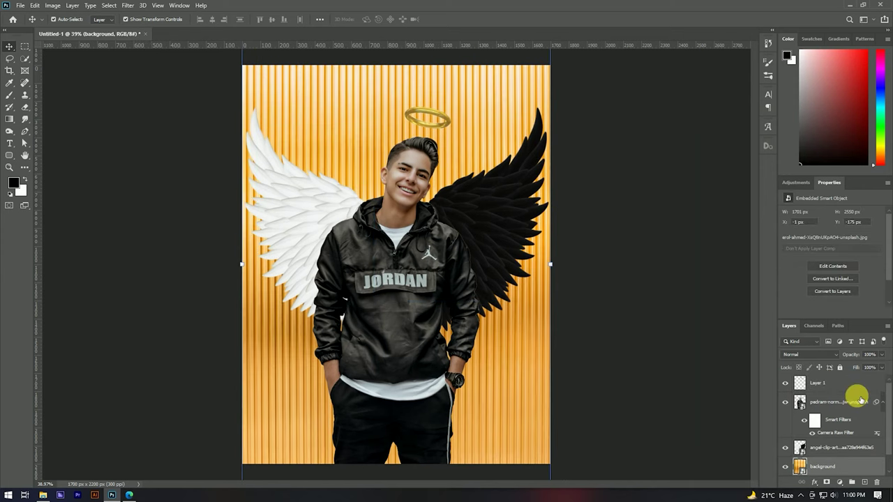
click(837, 383)
- Shrink the halo layer slightly from the bottom with Free Transform
key(ctrl+t)
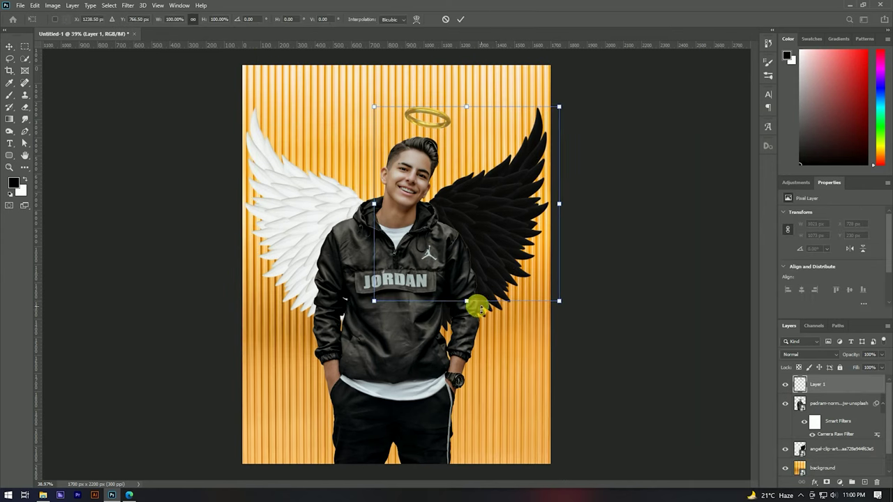
drag(467, 301, 466, 295)
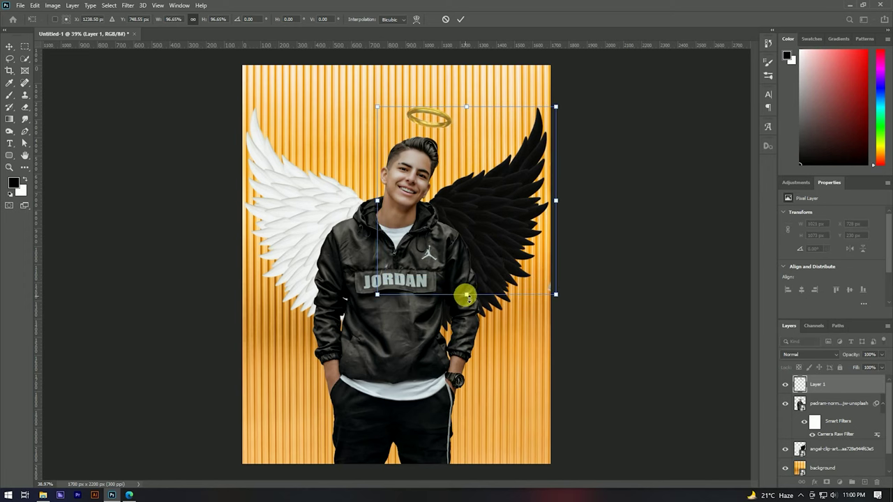
click(460, 20)
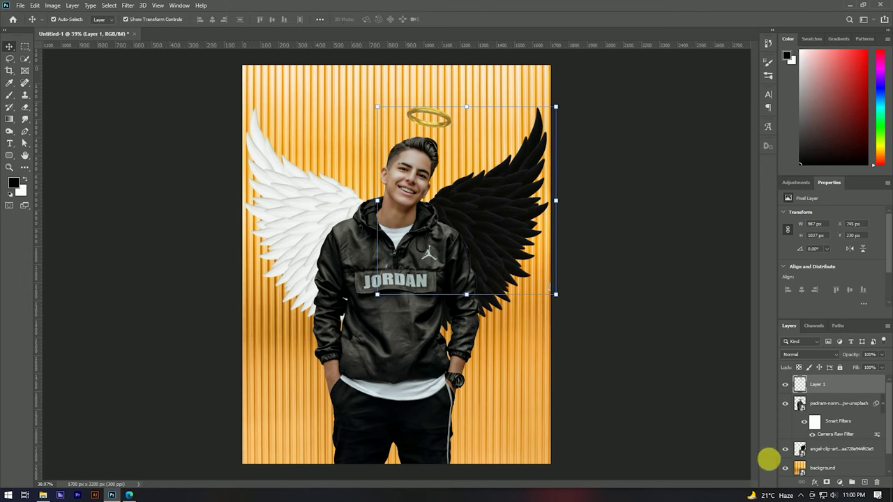
- Erase stray pixels near the wing and right edge, checking bounds with the Move tool
click(25, 108)
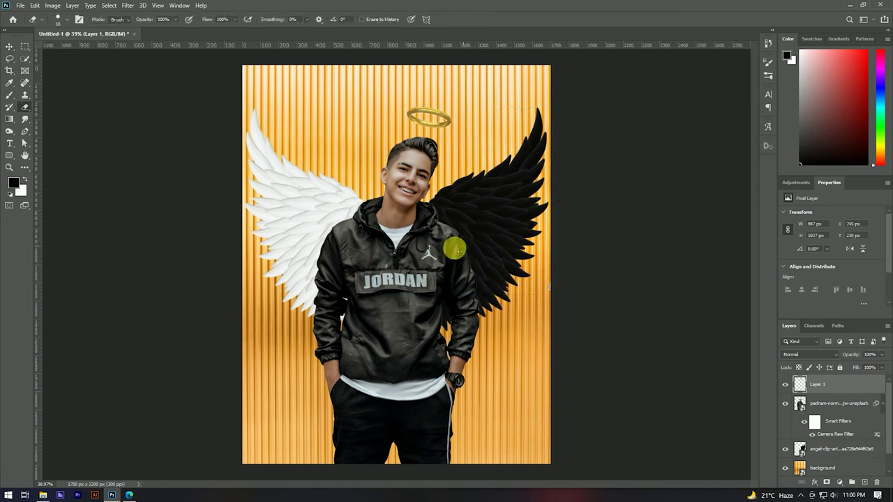
drag(393, 249, 398, 309)
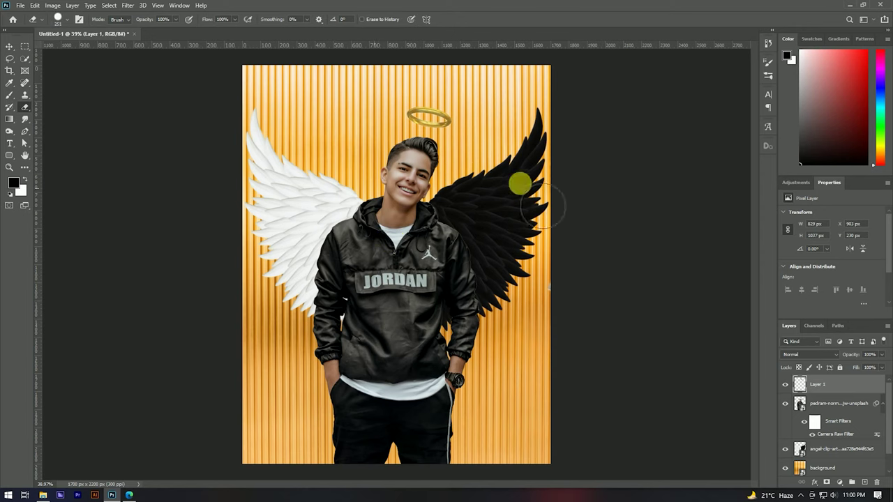
key(v)
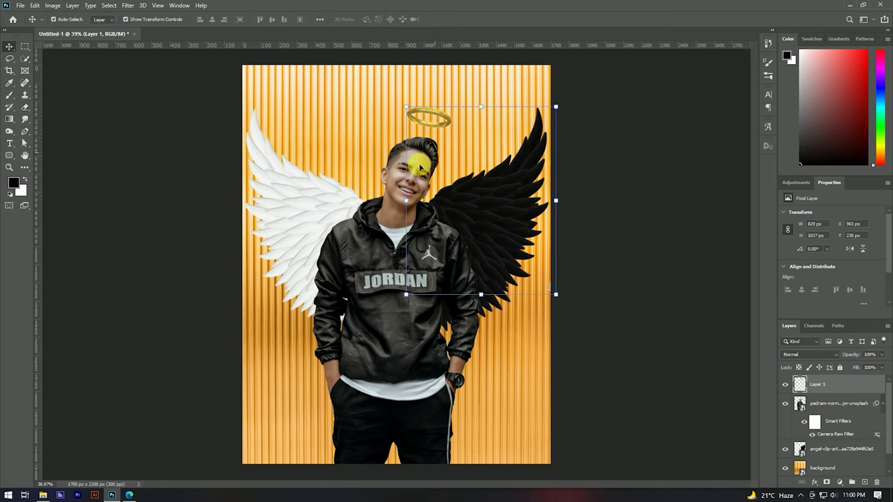
click(25, 107)
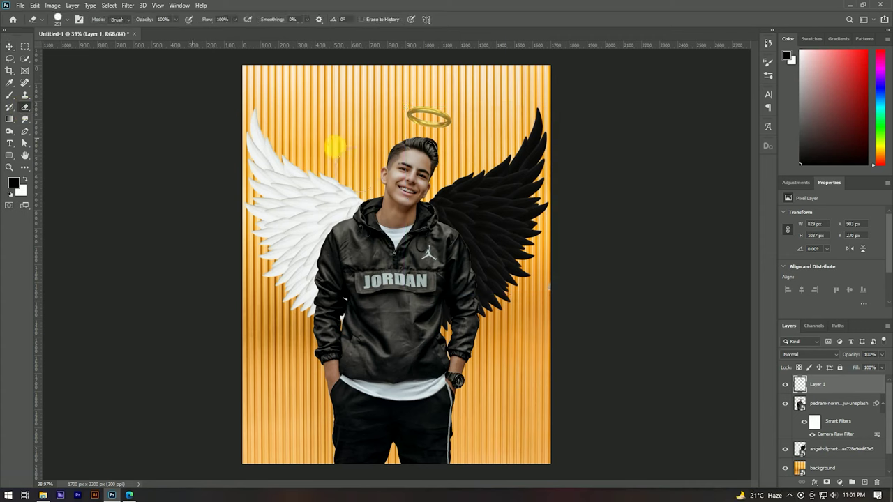
drag(538, 101, 562, 317)
key(v)
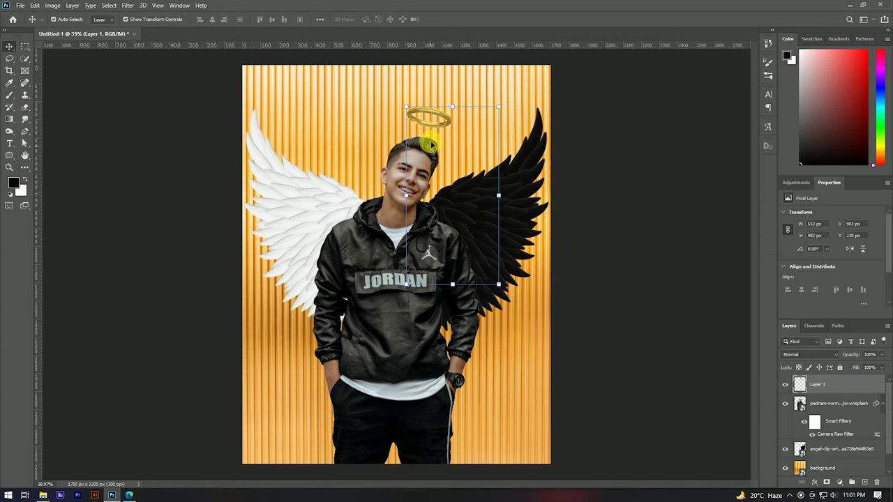
click(25, 107)
drag(499, 293, 455, 296)
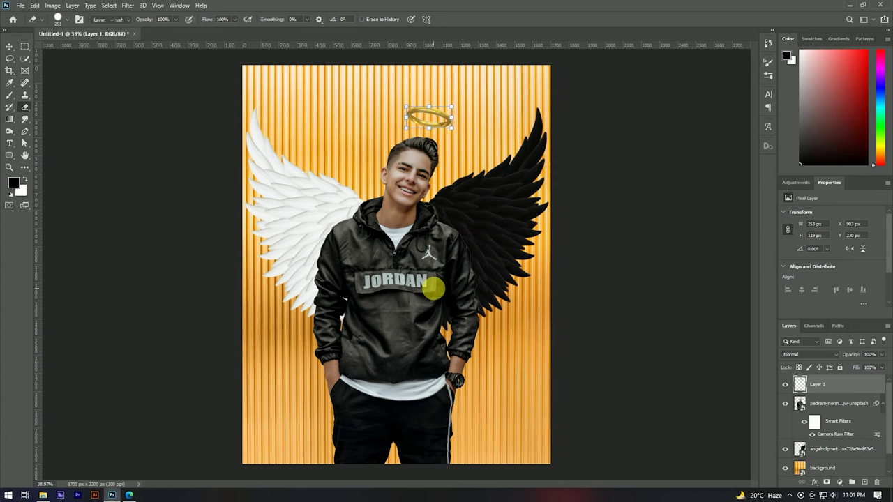
key(v)
scroll(441, 122, up, 3)
scroll(441, 118, up, 4)
- Enable Outer Glow on the halo layer with a bright yellow colour and higher opacity
click(860, 386)
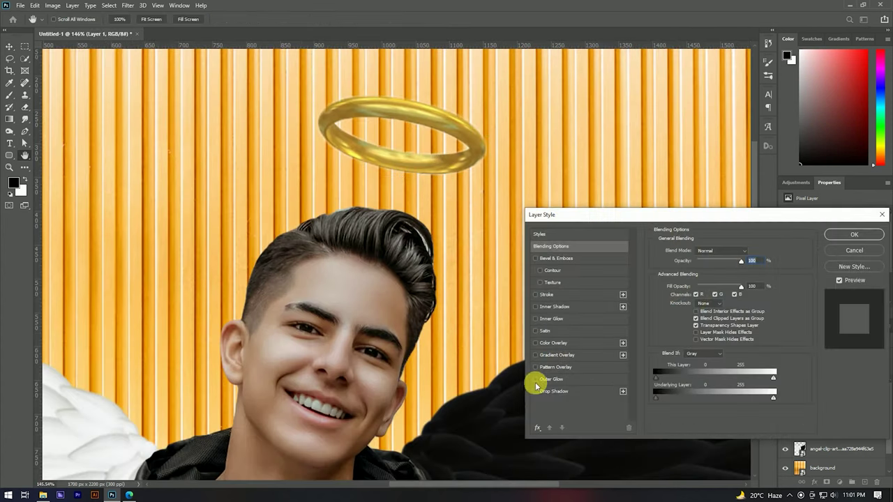
click(543, 379)
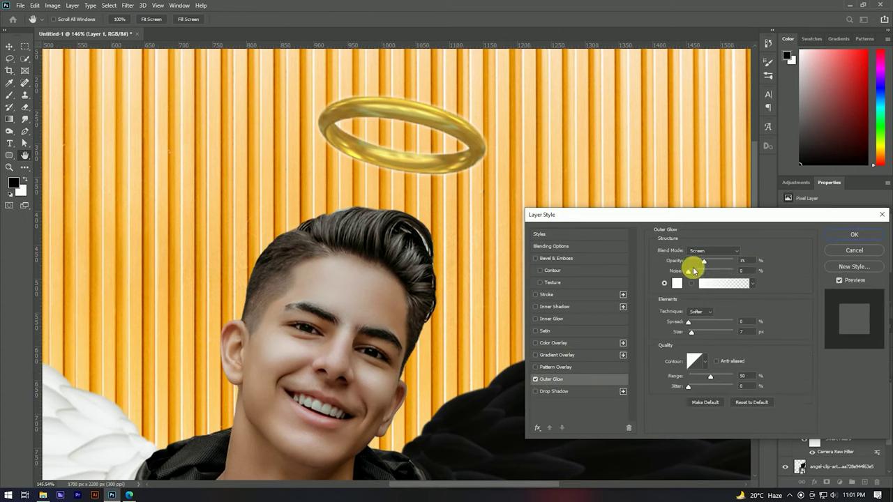
drag(710, 261, 717, 262)
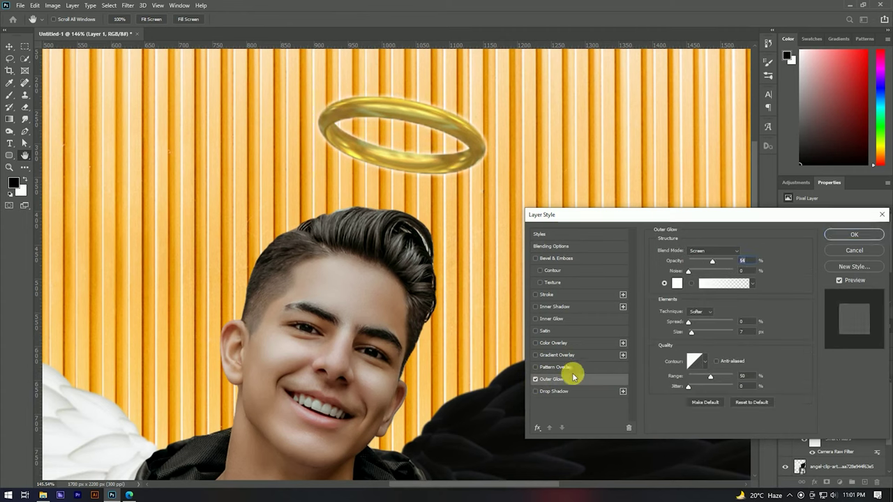
click(677, 283)
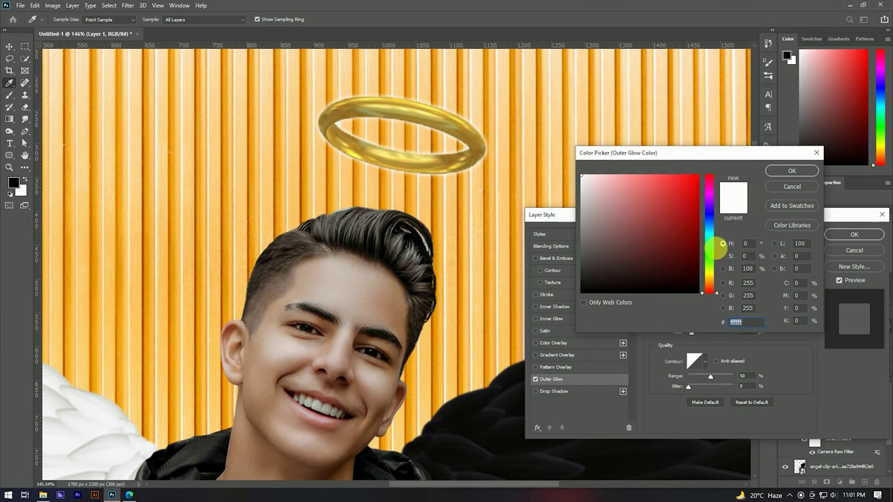
click(708, 278)
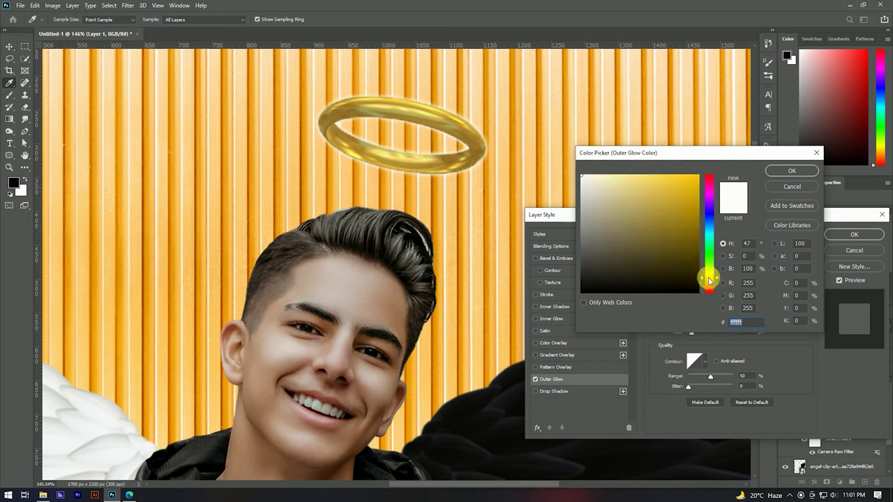
click(699, 174)
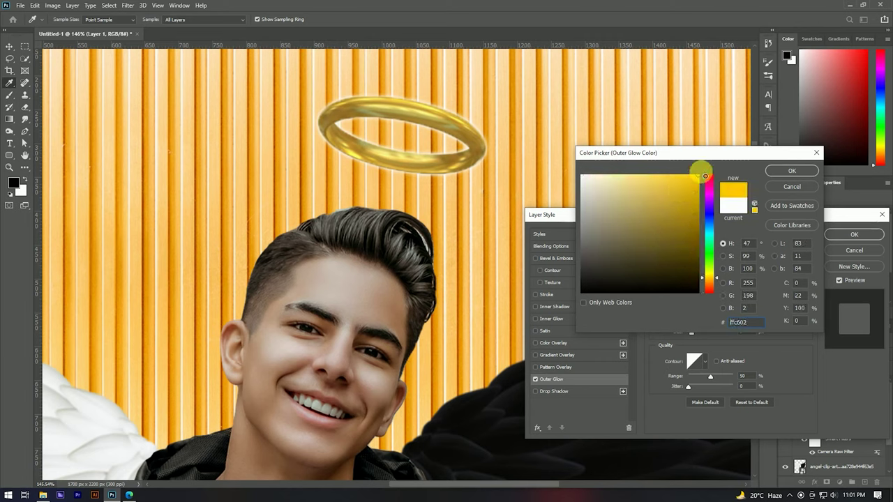
click(792, 171)
- Tune the glow to Screen mode, 66% opacity and 2% spread, adjust its size, and apply
drag(693, 334, 705, 334)
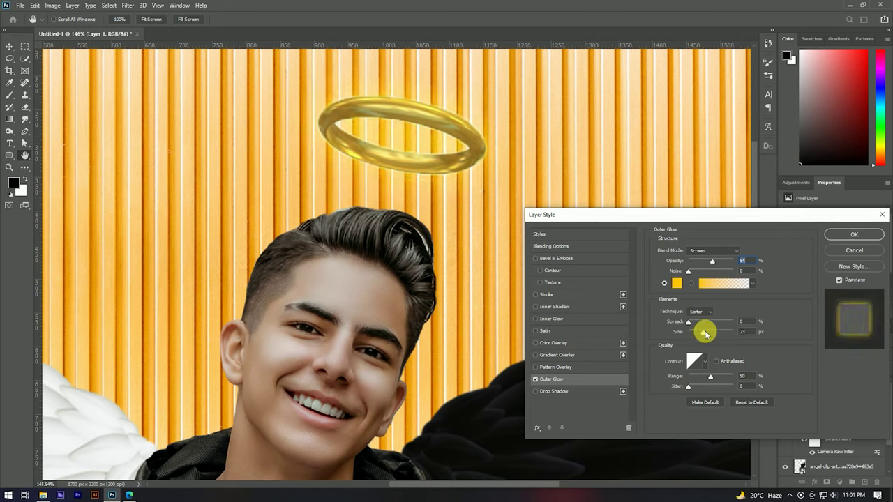
click(708, 251)
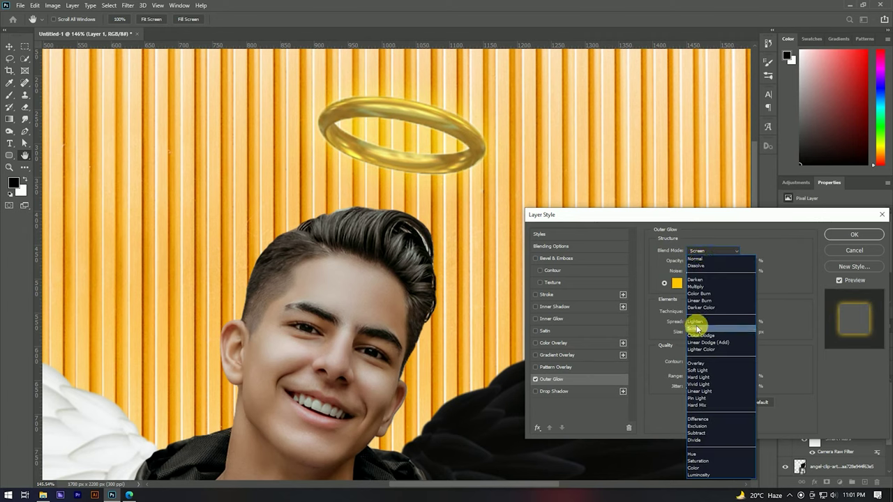
click(699, 329)
mouse_move(718, 263)
mouse_down()
mouse_move(733, 263)
mouse_move(721, 264)
mouse_up()
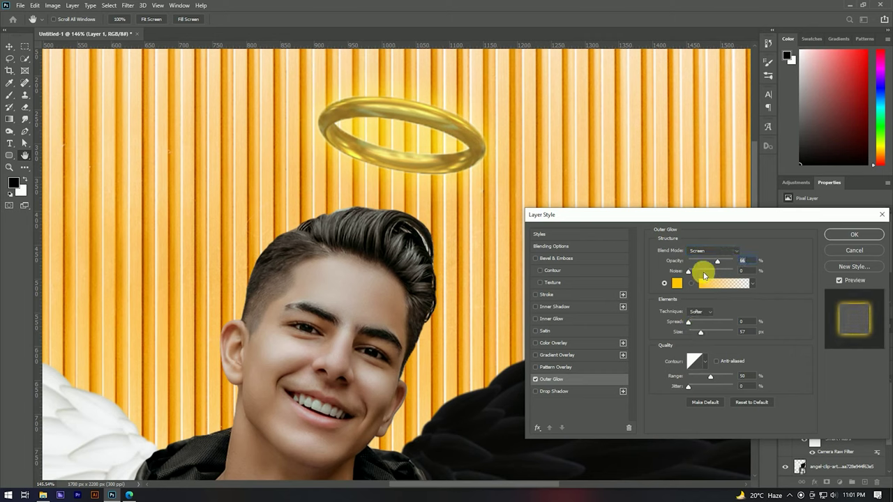
click(690, 274)
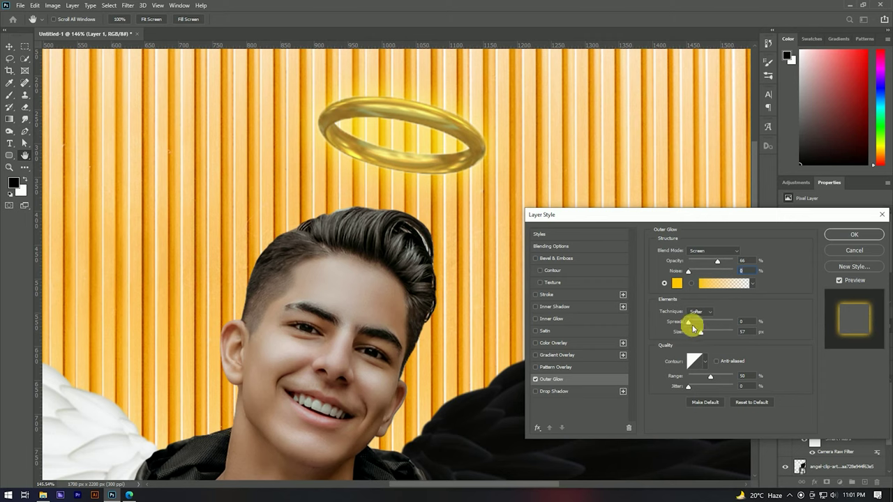
drag(691, 323, 699, 322)
drag(700, 333, 695, 334)
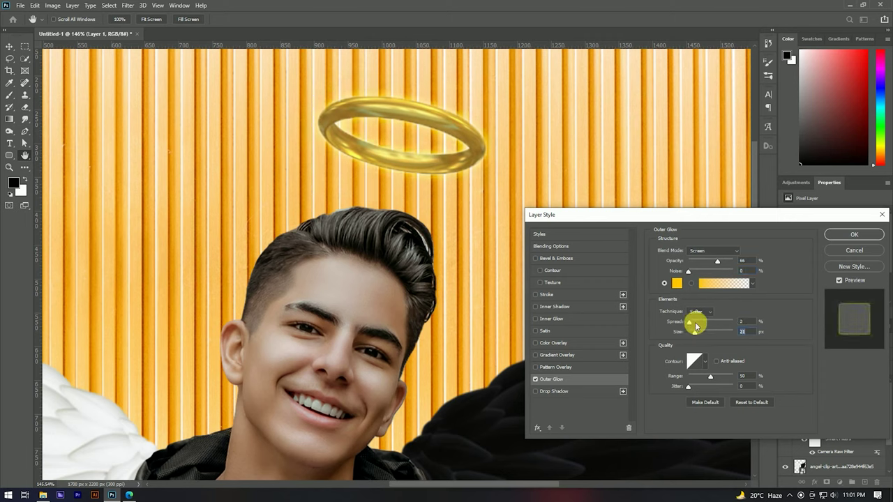
click(868, 235)
key(ctrl+1)
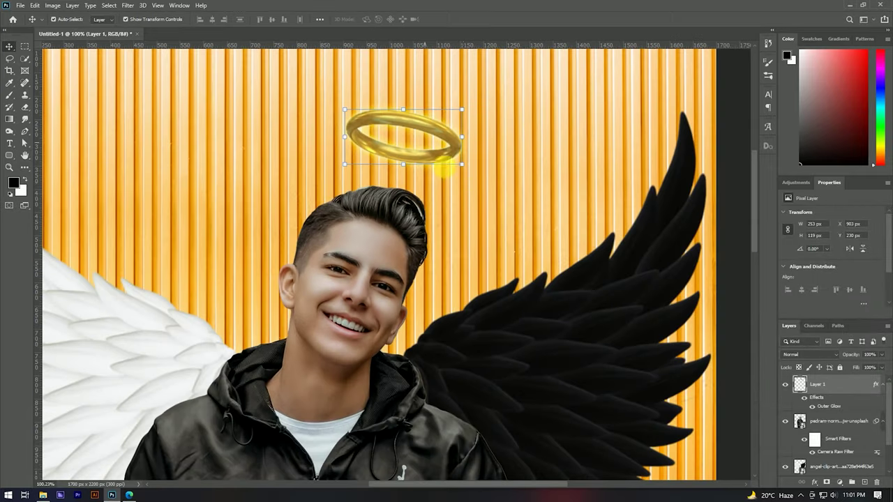
- Rotate the halo about 10° clockwise and nudge it down-right above the boy's head
drag(474, 168, 468, 180)
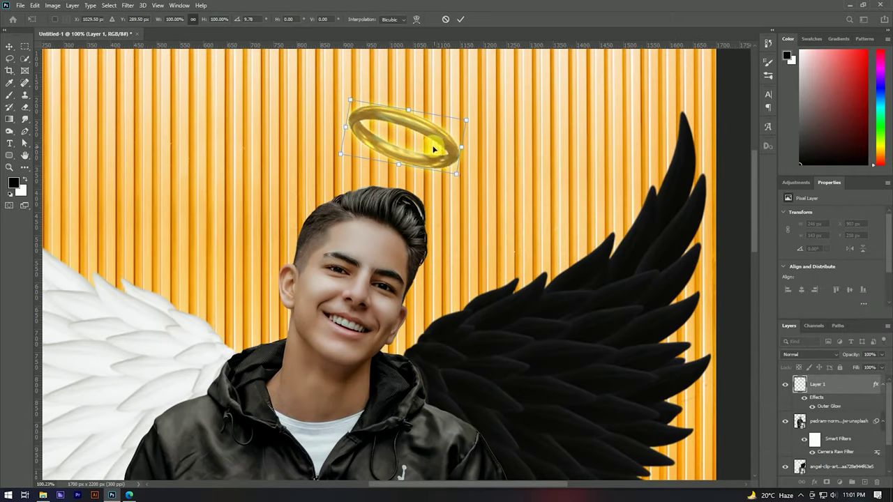
drag(414, 131, 435, 146)
click(460, 19)
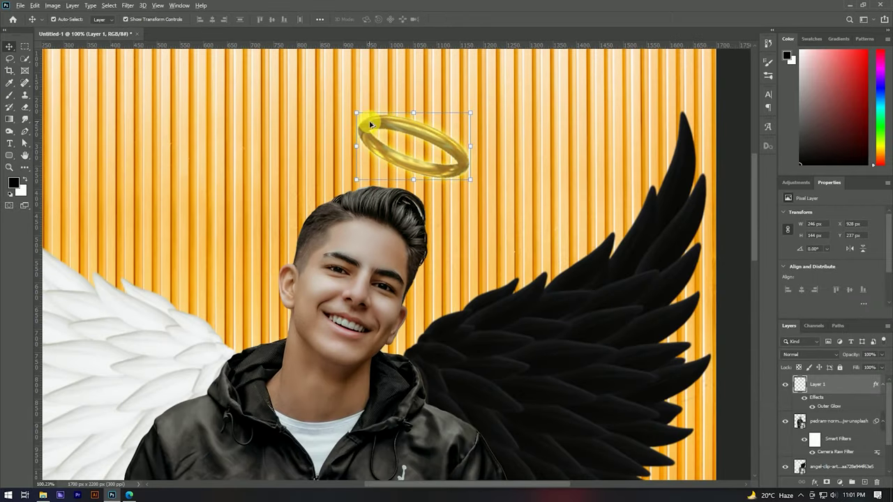
key(ctrl+0)
click(613, 181)
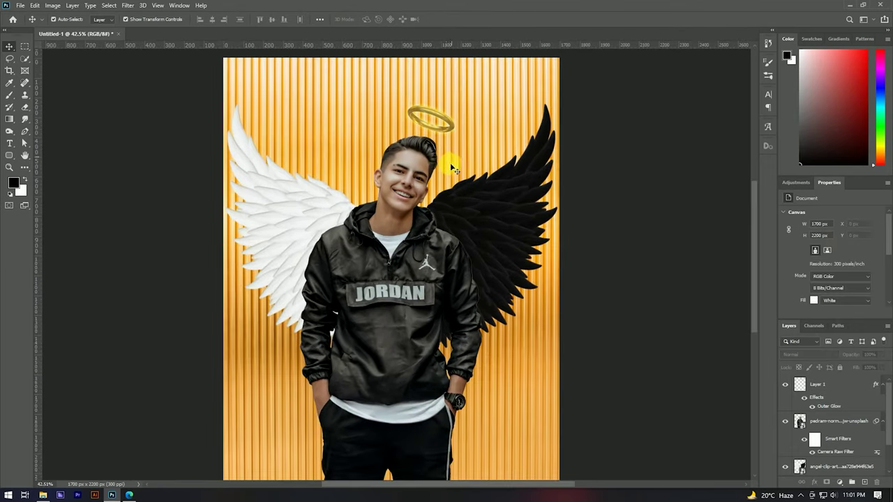
scroll(439, 222, down, 1)
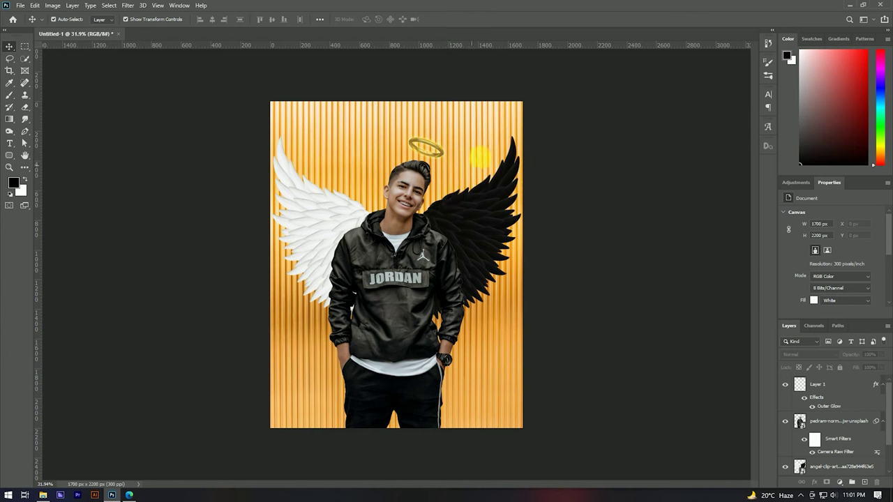
scroll(437, 155, up, 1)
click(837, 467)
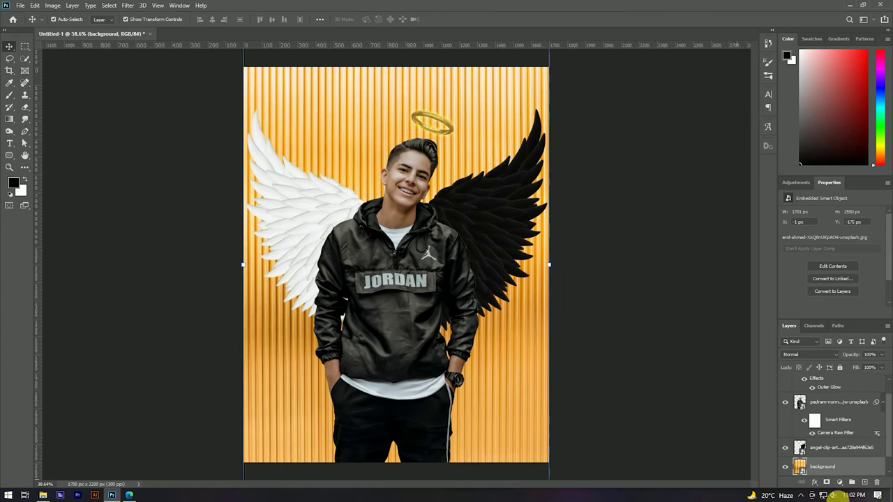
- Duplicate the background layer as background copy
scroll(833, 447, down, 2)
click(853, 447)
right_click(853, 446)
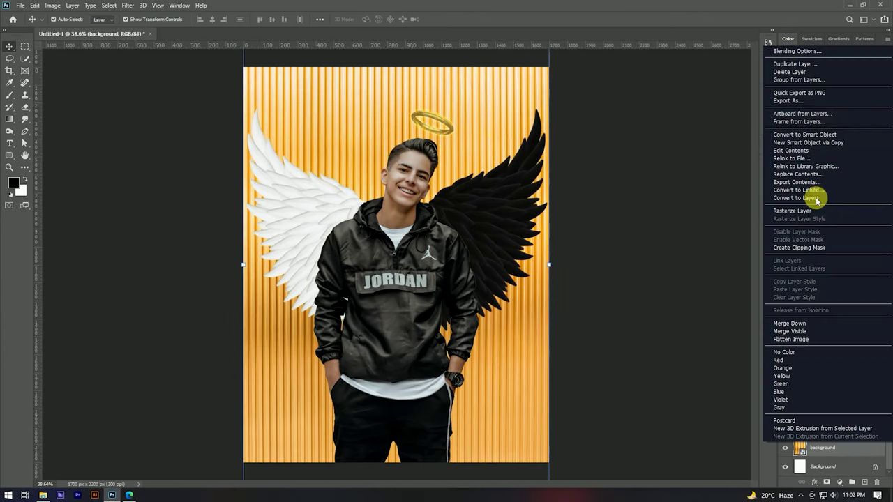
click(804, 72)
click(523, 138)
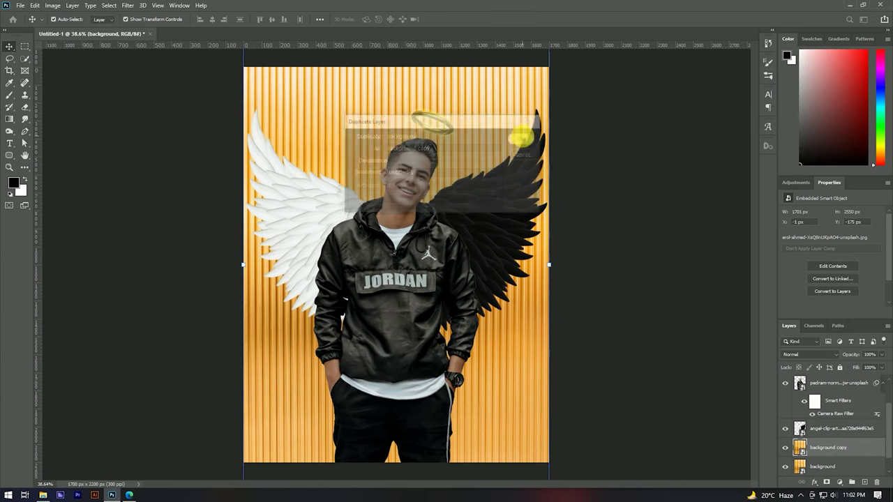
- Rasterize the background copy and desaturate it to grey
right_click(850, 448)
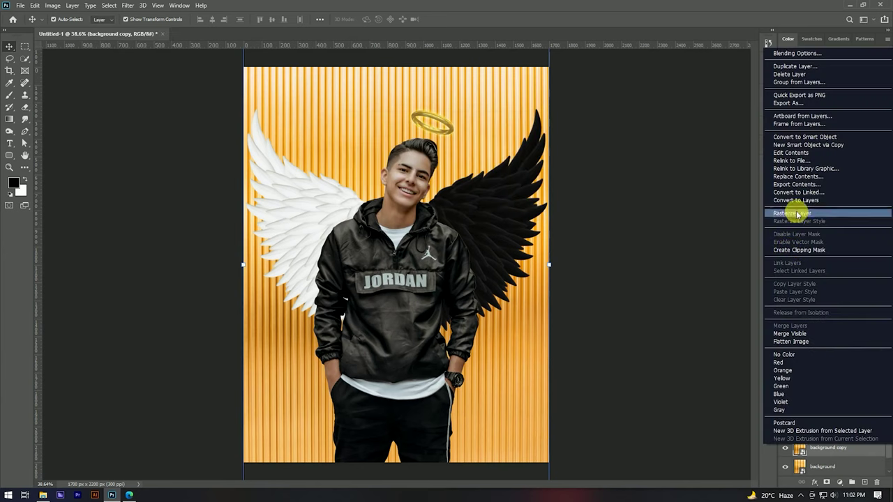
click(795, 212)
key(ctrl+shift+u)
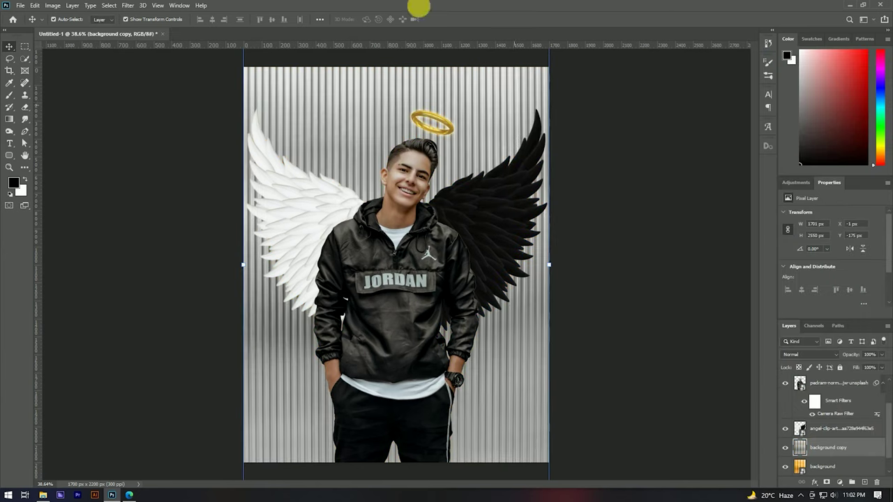
click(663, 170)
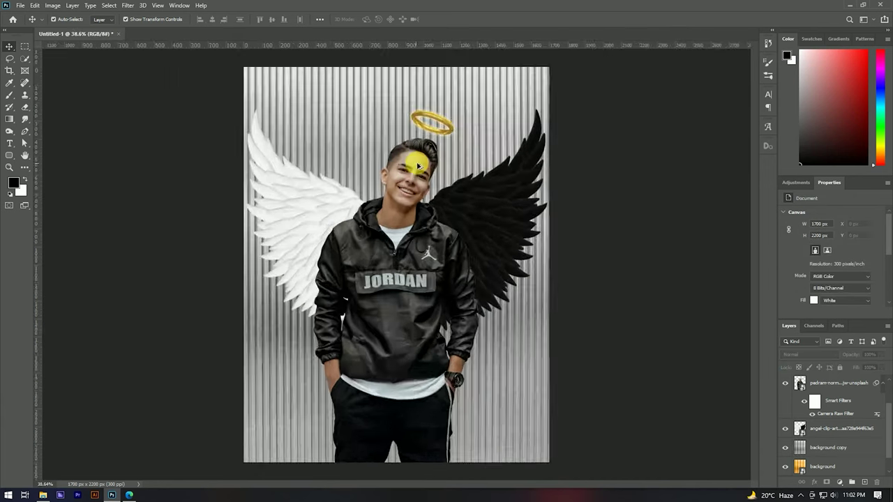
scroll(462, 139, up, 3)
scroll(405, 185, up, 5)
- Add a white Color Overlay to the halo layer's style
click(403, 192)
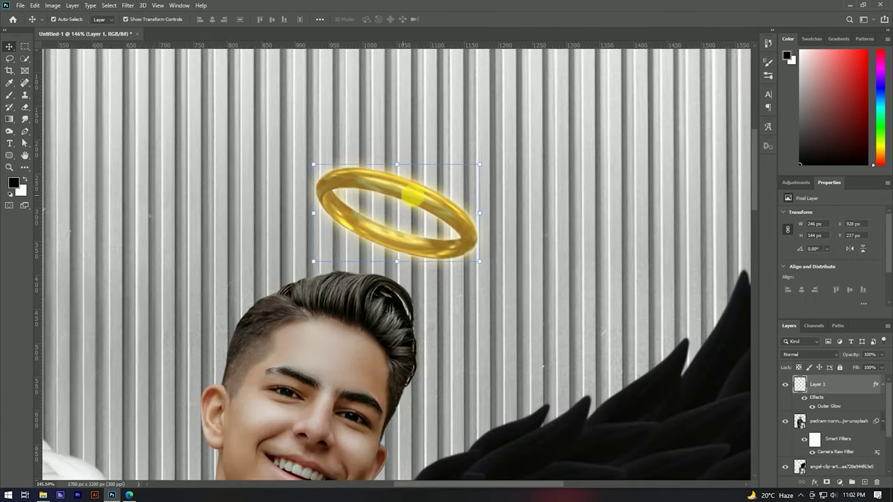
double_click(858, 391)
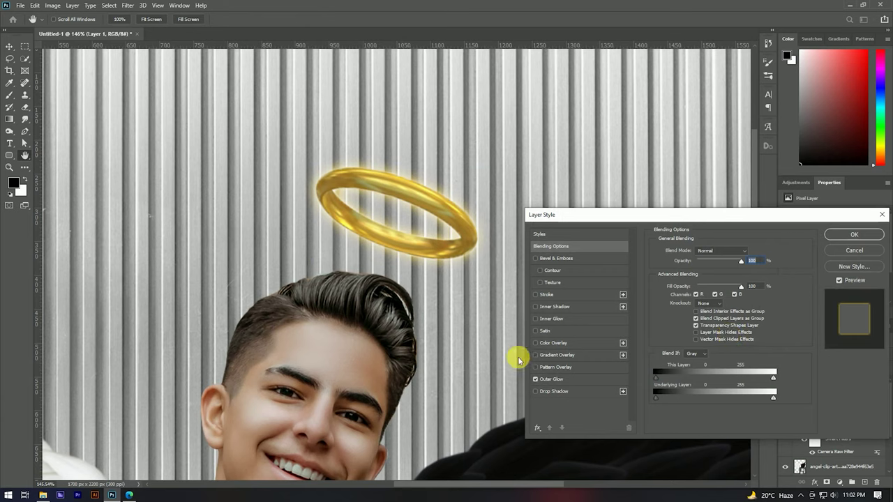
click(535, 342)
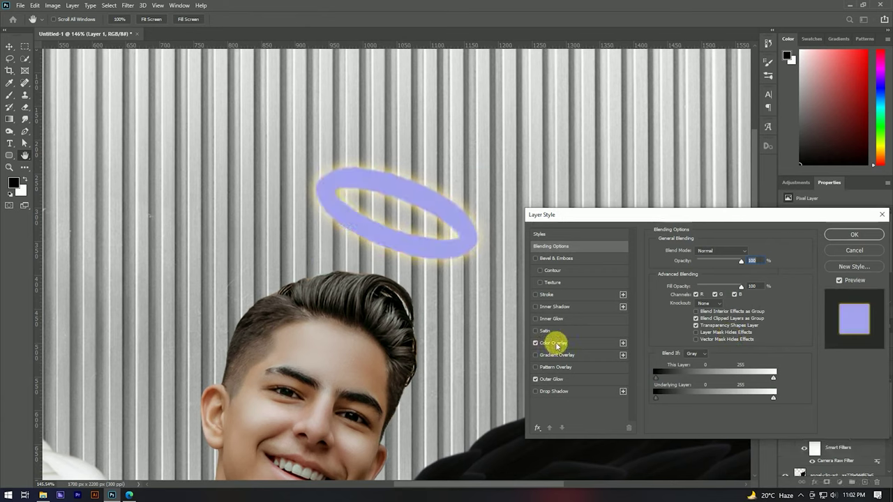
click(548, 343)
click(752, 252)
click(581, 176)
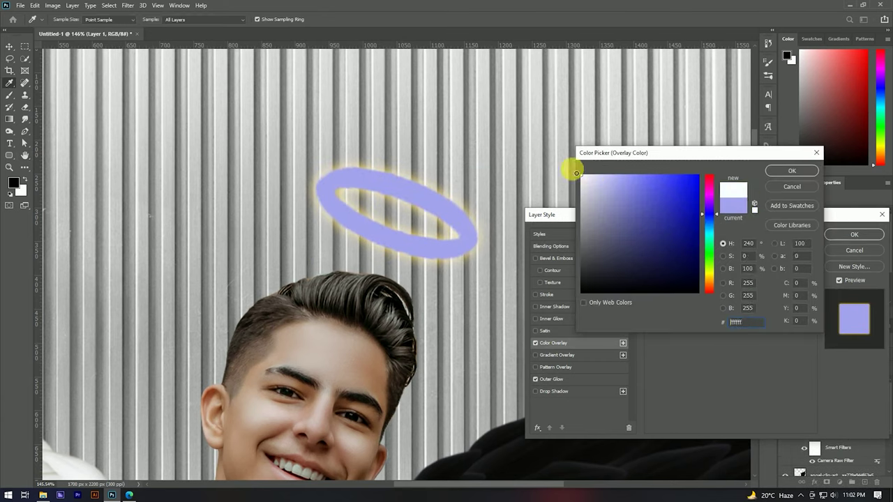
click(779, 173)
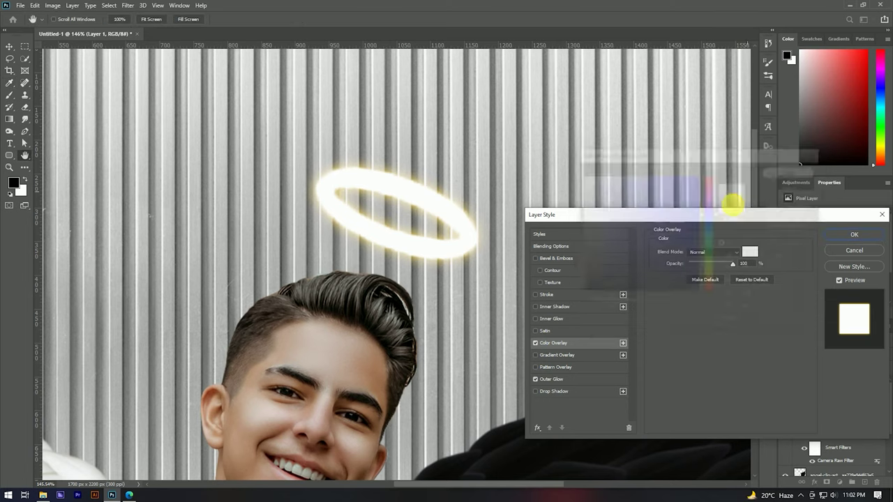
- Enable an Inner Glow in yellow-orange ffc600 and edit its size
click(544, 380)
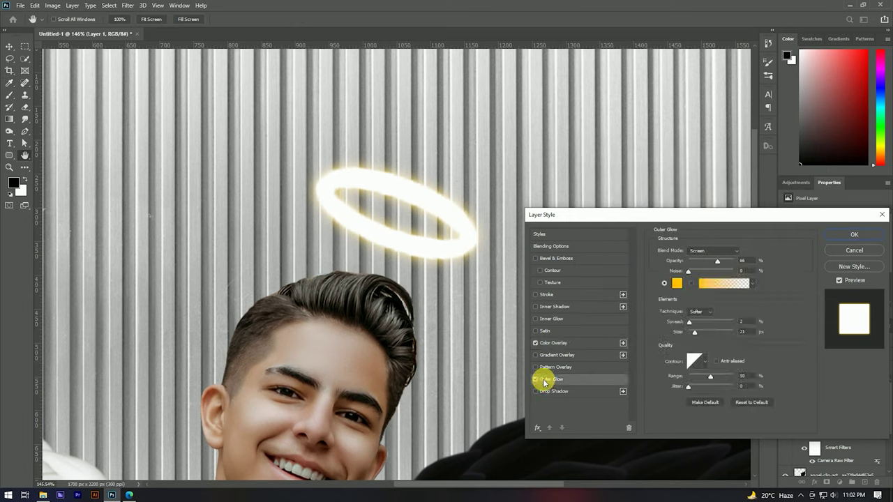
click(551, 318)
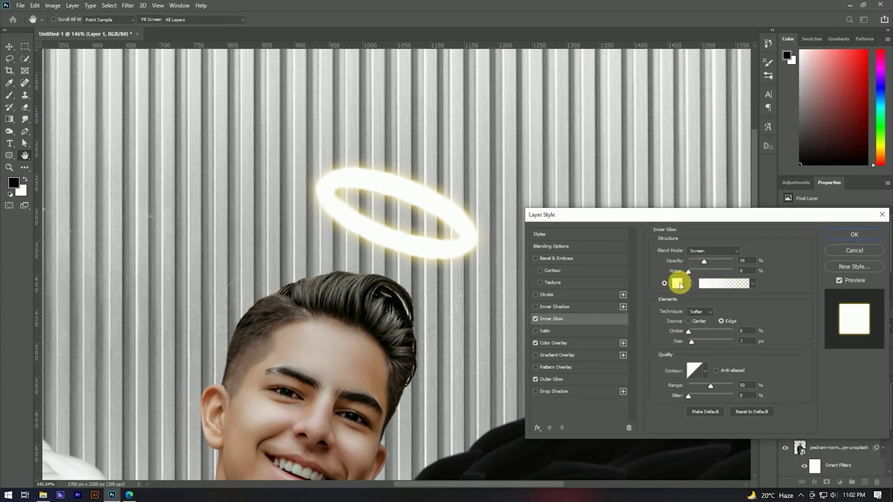
click(677, 283)
click(711, 276)
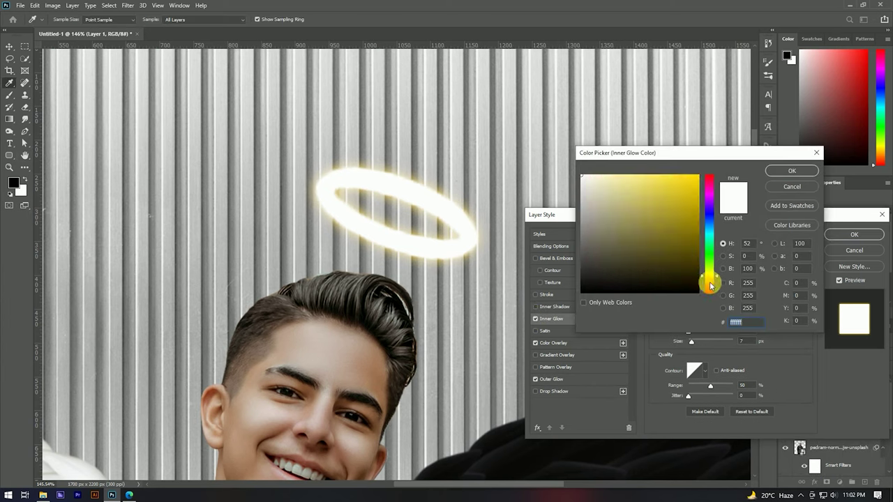
drag(711, 284, 709, 279)
drag(692, 189, 703, 172)
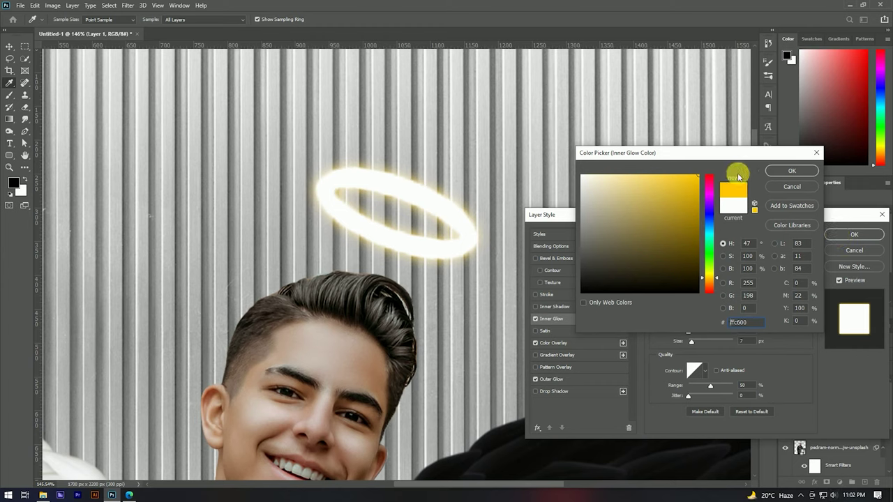
click(790, 171)
click(701, 342)
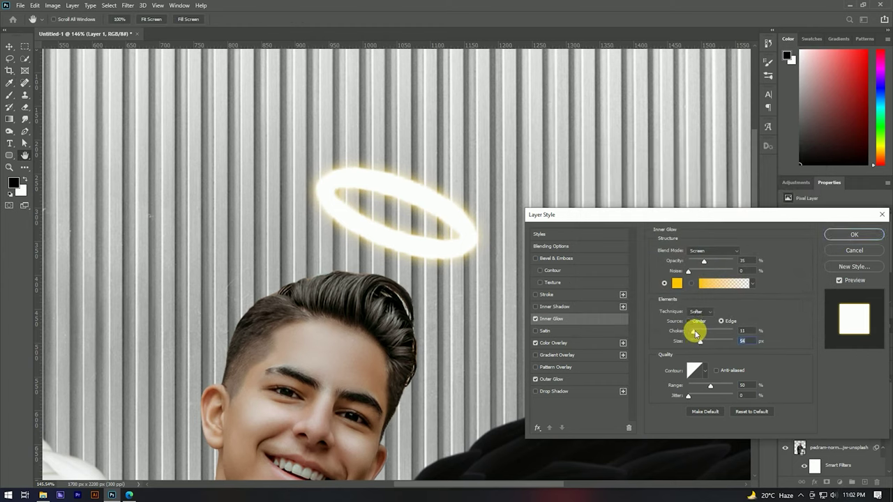
- Enlarge the Outer Glow to 29 px, recolour it ffcc00, and apply the styles
click(540, 378)
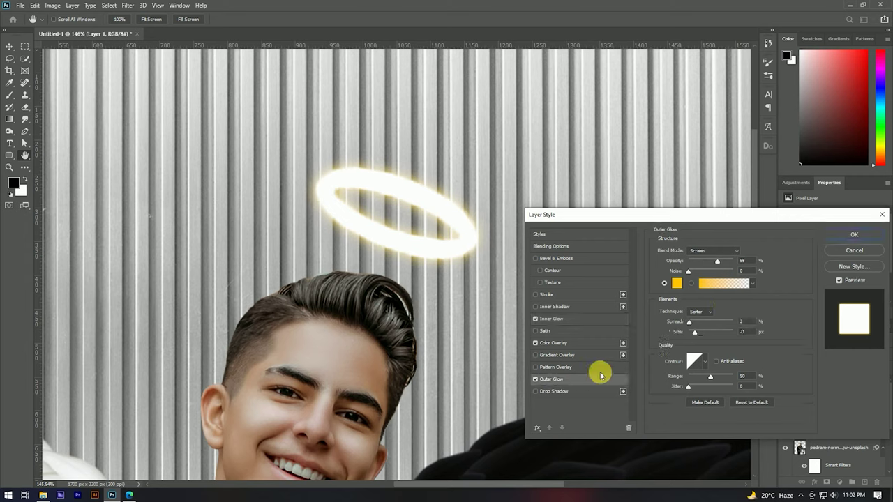
drag(691, 331, 697, 334)
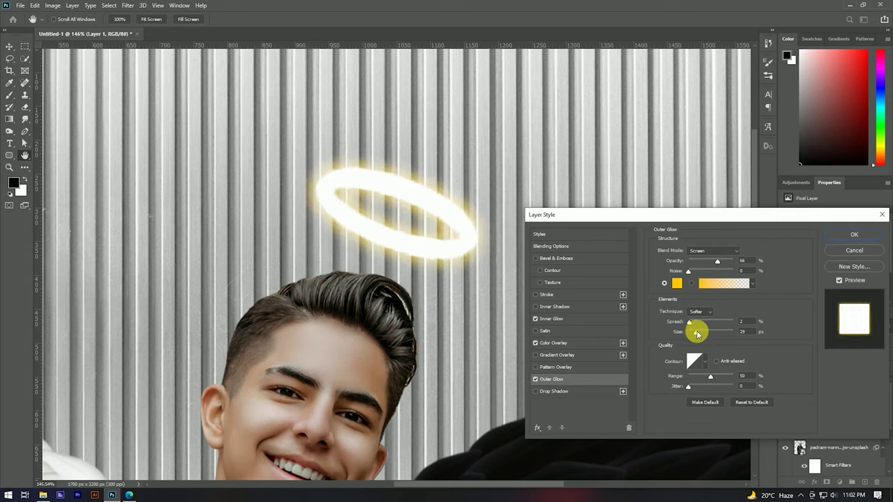
click(677, 283)
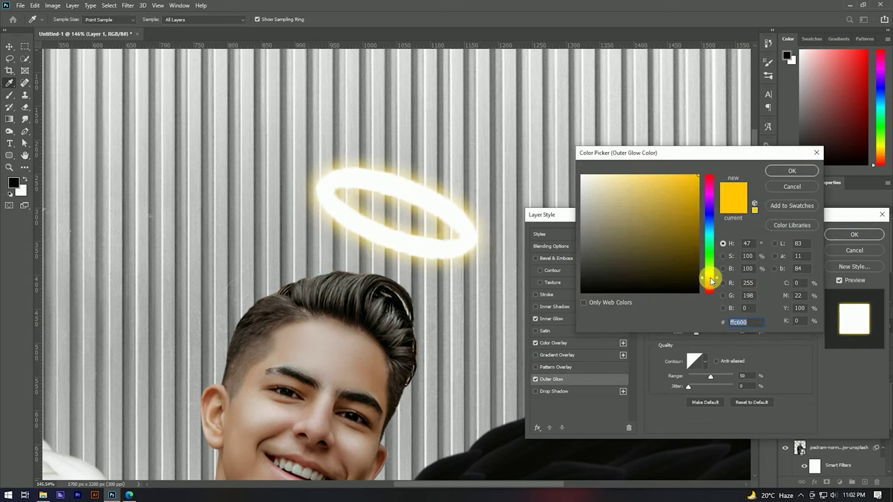
drag(711, 279, 711, 277)
click(701, 176)
click(768, 172)
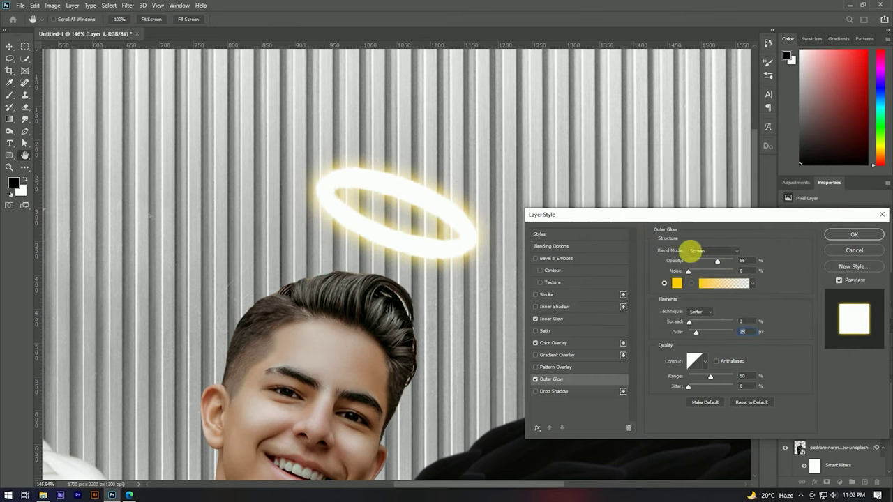
click(848, 235)
scroll(388, 150, down, 5)
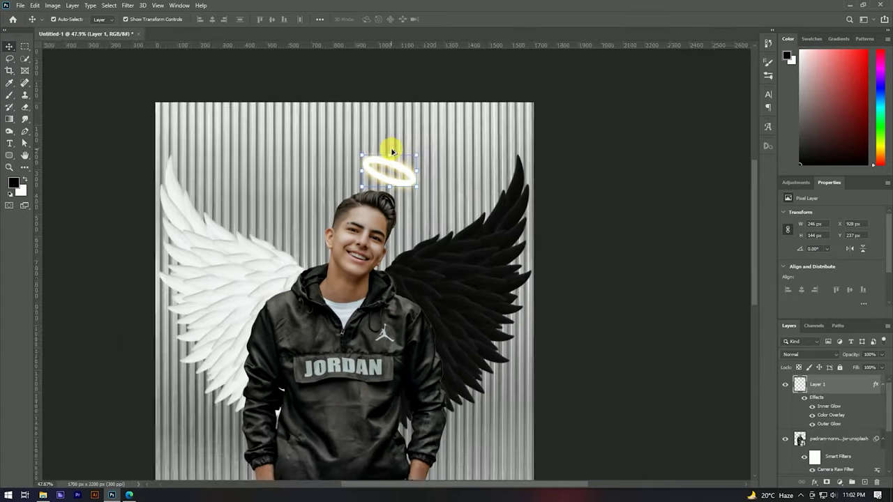
- Scroll through the Layers panel, deselecting and then reselecting the halo layer
click(552, 160)
scroll(531, 166, down, 1)
scroll(516, 154, up, 1)
scroll(487, 83, up, 3)
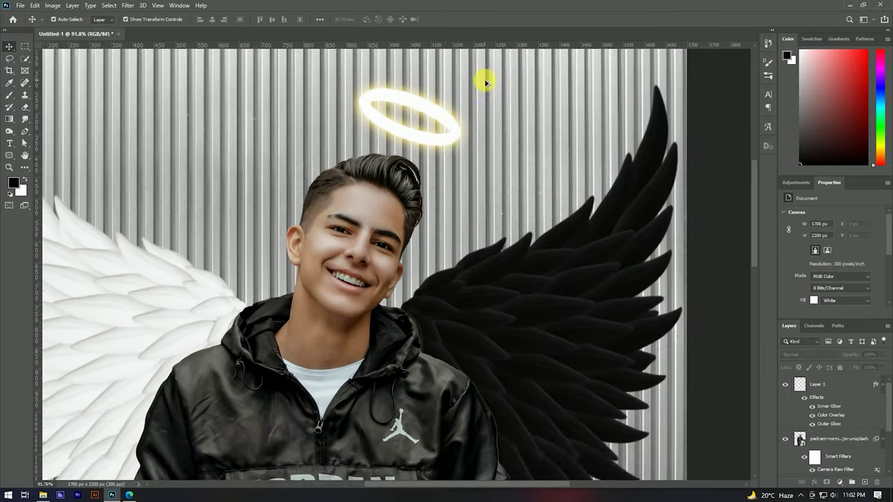
scroll(450, 105, up, 1)
scroll(436, 176, up, 1)
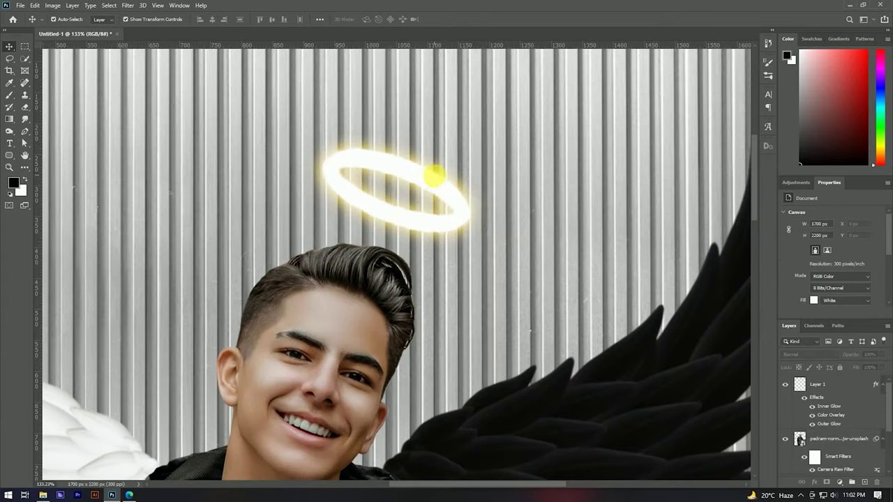
click(432, 181)
scroll(475, 195, down, 1)
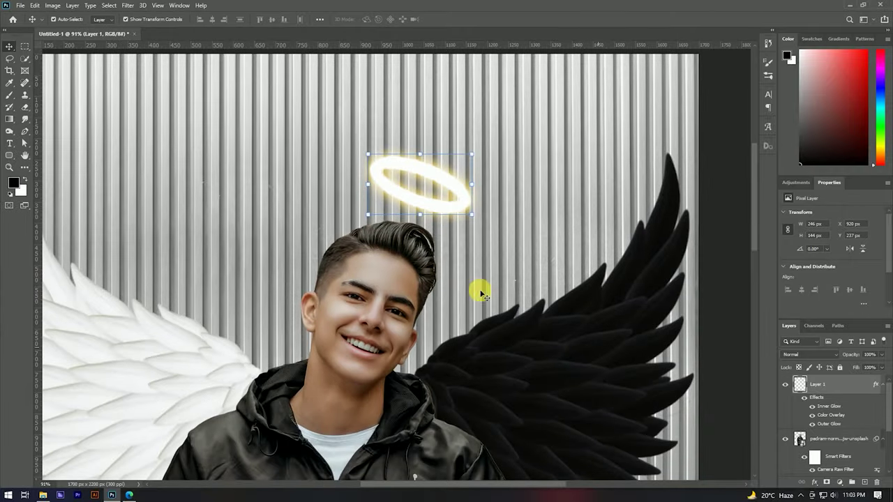
scroll(395, 223, down, 1)
scroll(237, 195, down, 1)
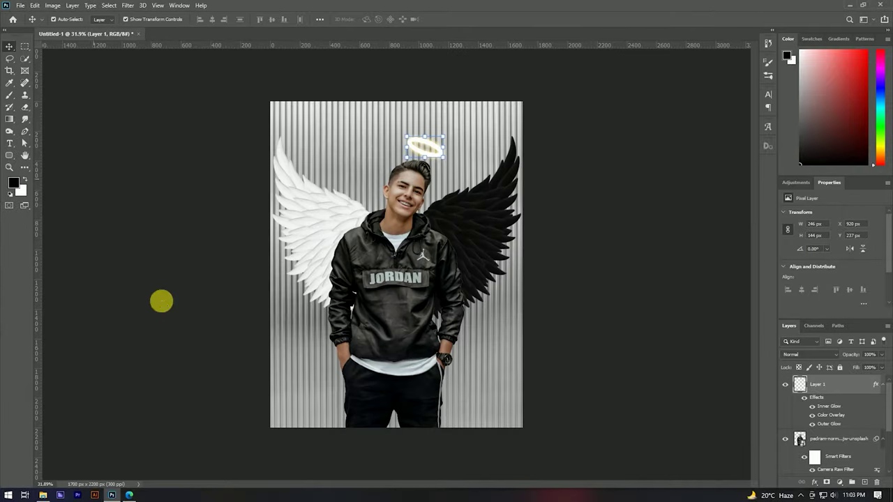
- Rasterize the boy's photo layer, baking in its filters, and launch SkinFiner
click(837, 439)
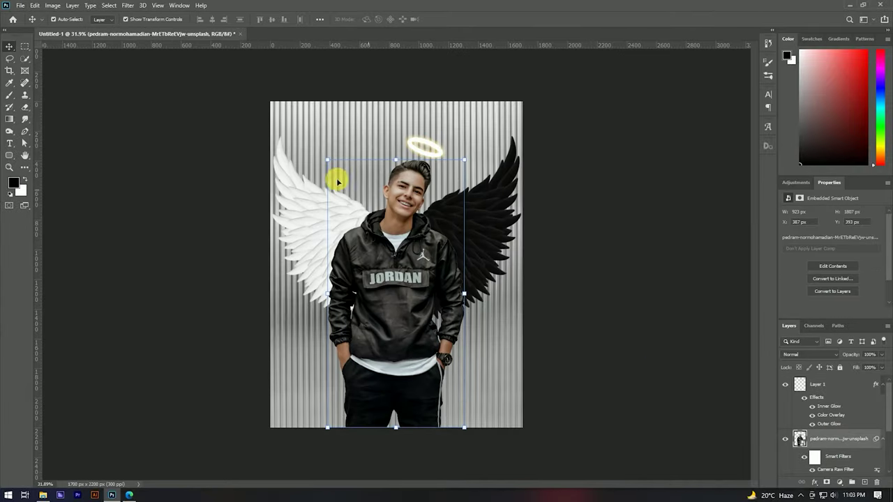
click(881, 440)
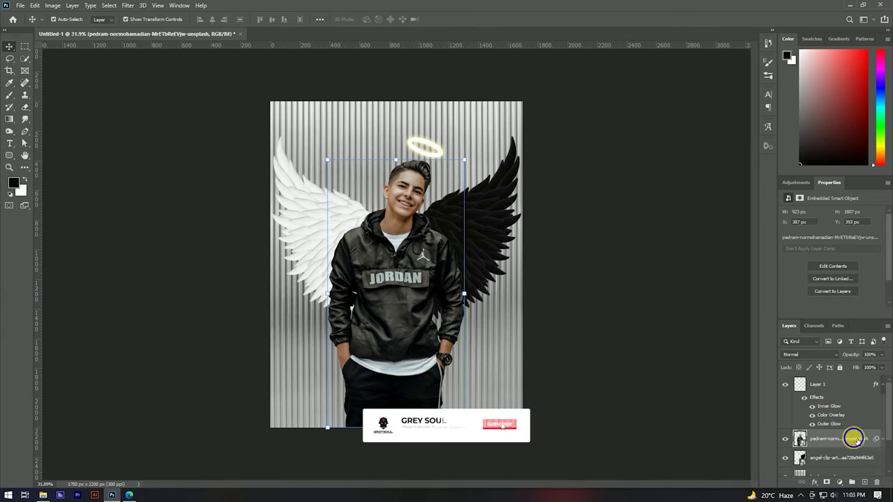
right_click(856, 441)
click(787, 205)
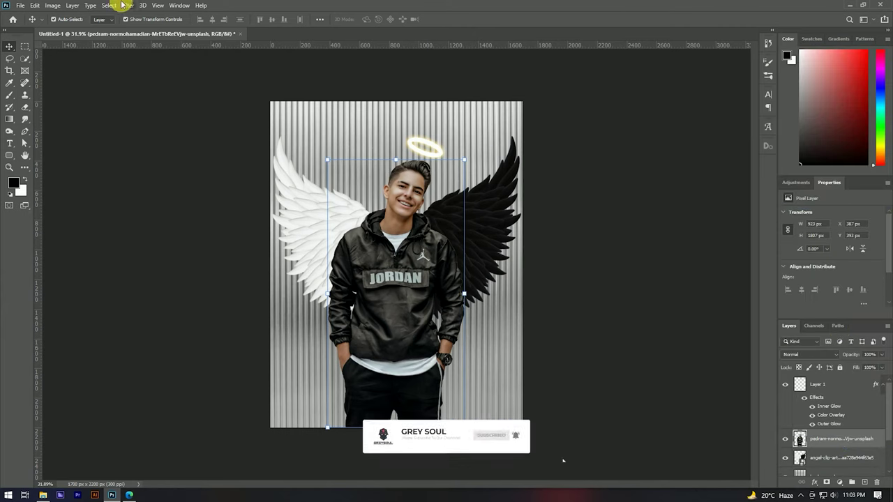
click(126, 5)
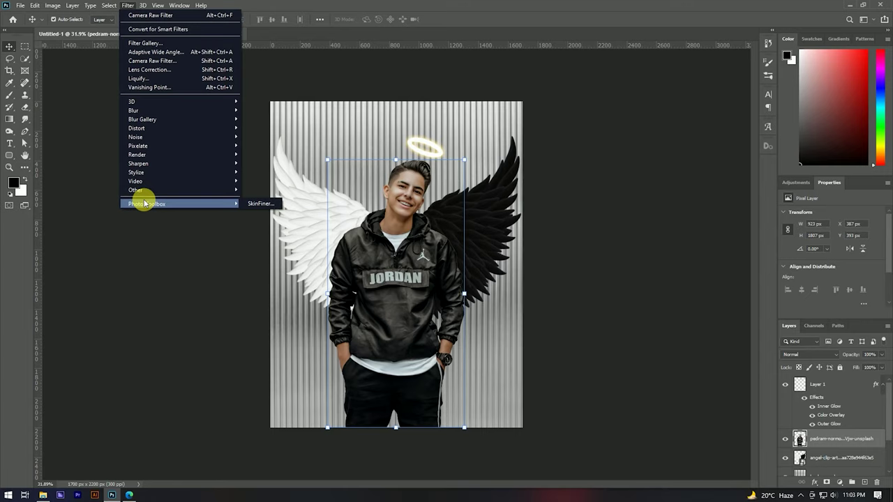
click(257, 204)
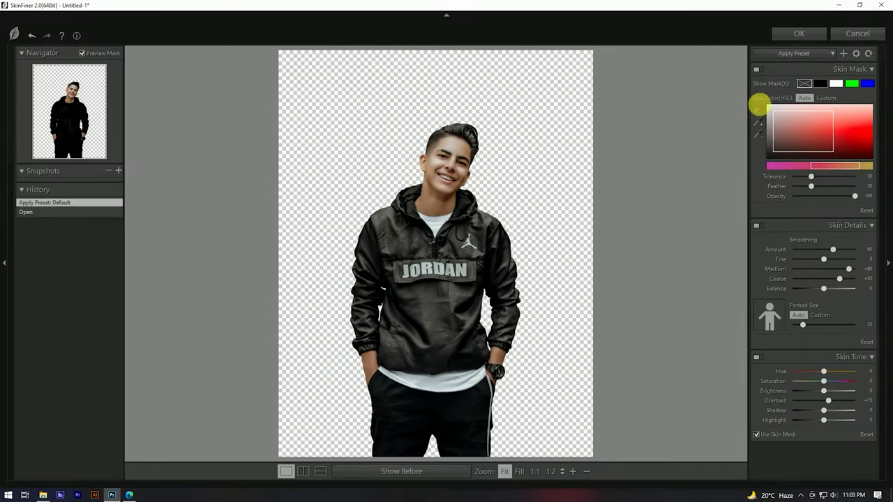
- Apply SkinFiner's Skin Tone-Lightening and Smoothing-High presets with Fine smoothing at -20, and accept
click(795, 53)
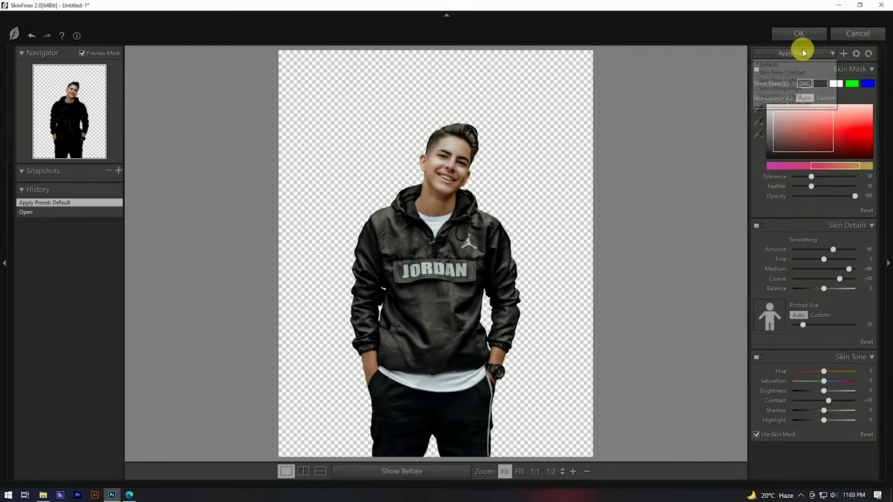
click(796, 79)
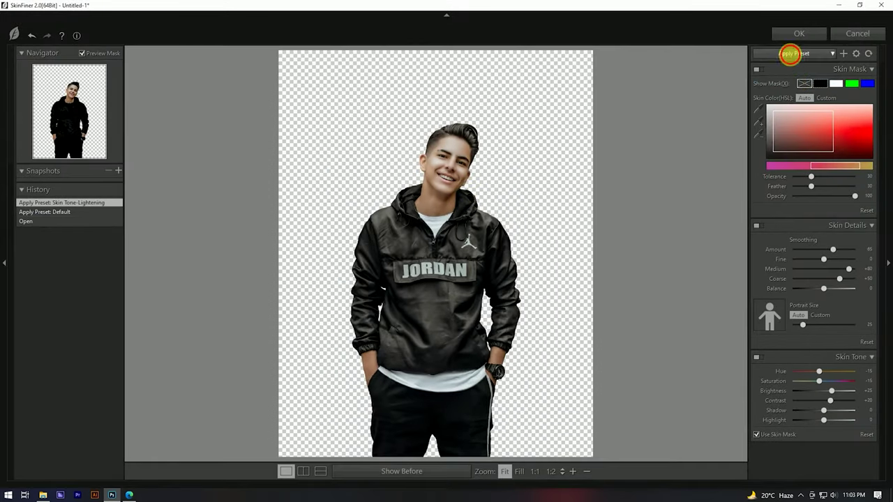
click(794, 53)
click(793, 90)
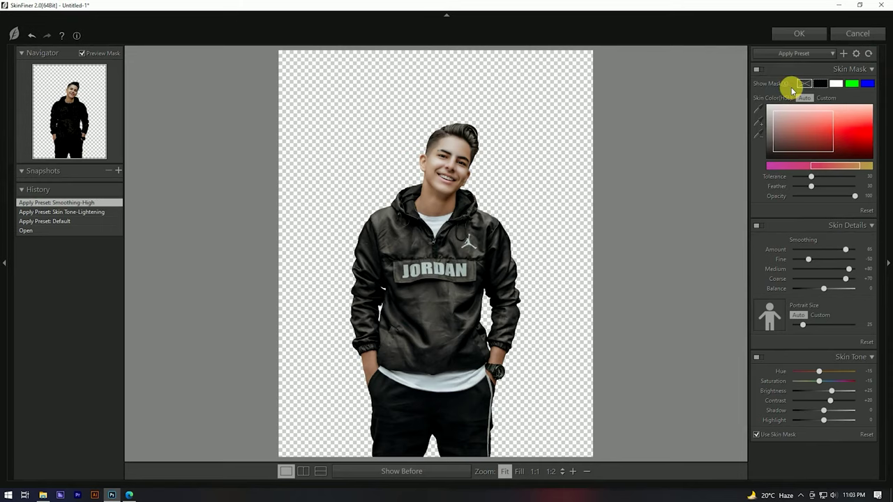
click(830, 392)
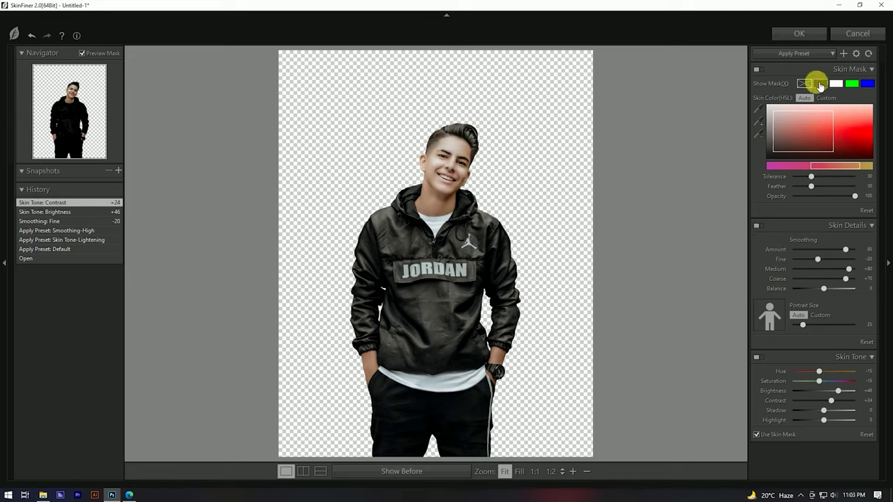
click(799, 34)
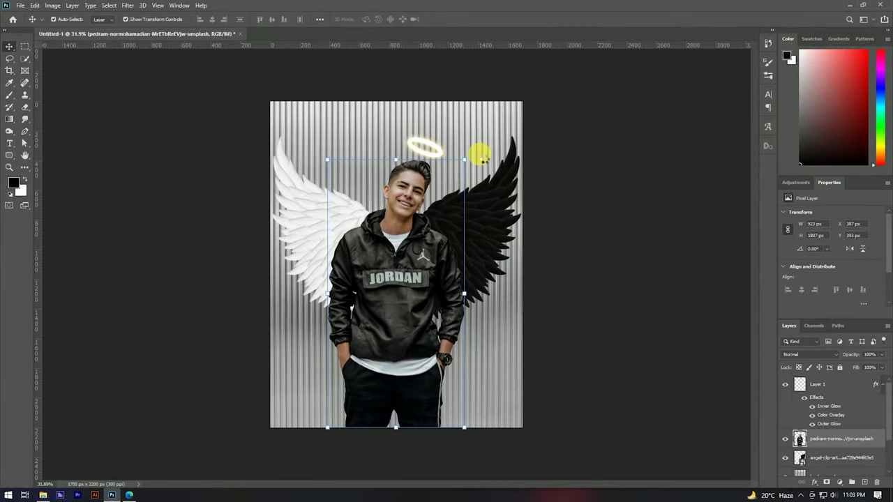
- Deselect the boy's layer and browse the Layers panel, clicking layers in the artwork
click(566, 155)
scroll(457, 241, down, 3)
scroll(423, 183, up, 4)
scroll(388, 149, down, 1)
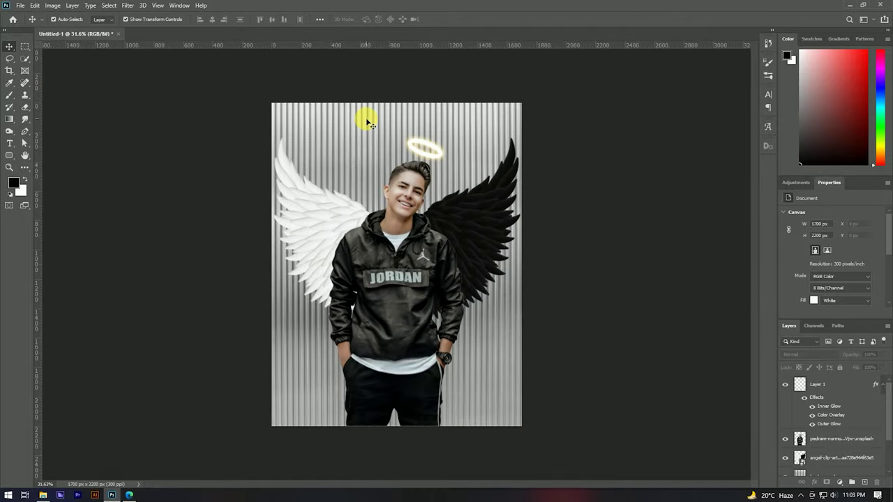
click(368, 123)
click(673, 281)
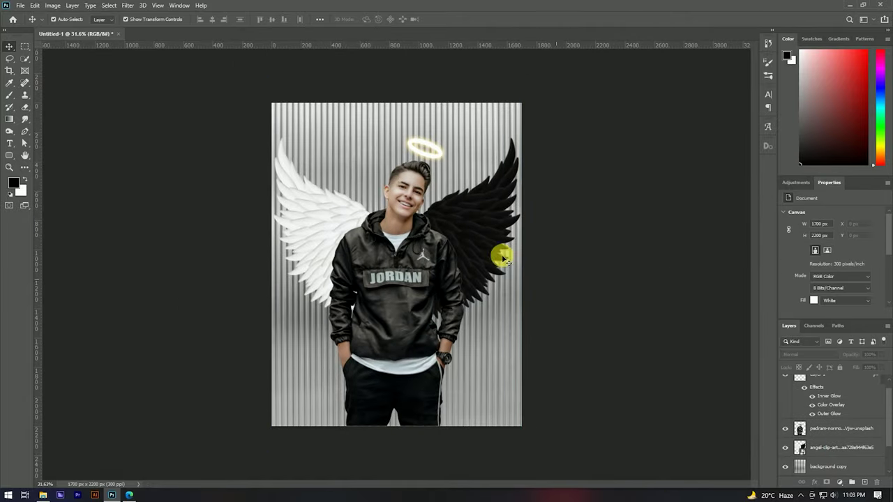
scroll(434, 176, up, 2)
scroll(868, 399, up, 1)
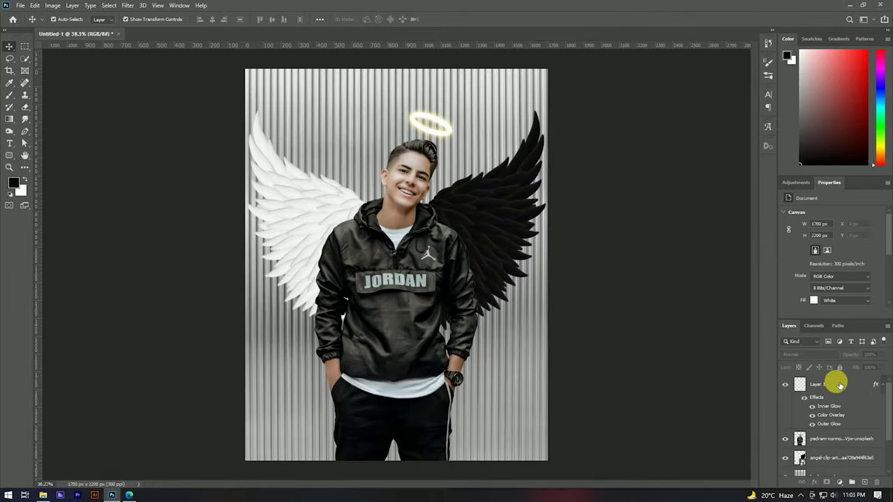
- Stamp all visible layers into Layer 2 above the halo and convert it to a smart object
click(839, 385)
key(ctrl+shift+alt+e)
right_click(839, 384)
click(759, 234)
scroll(404, 180, down, 2)
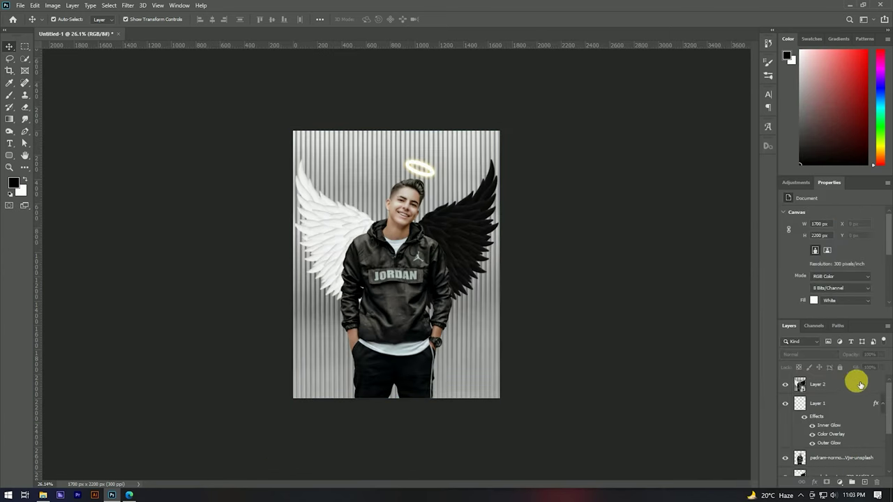
click(127, 6)
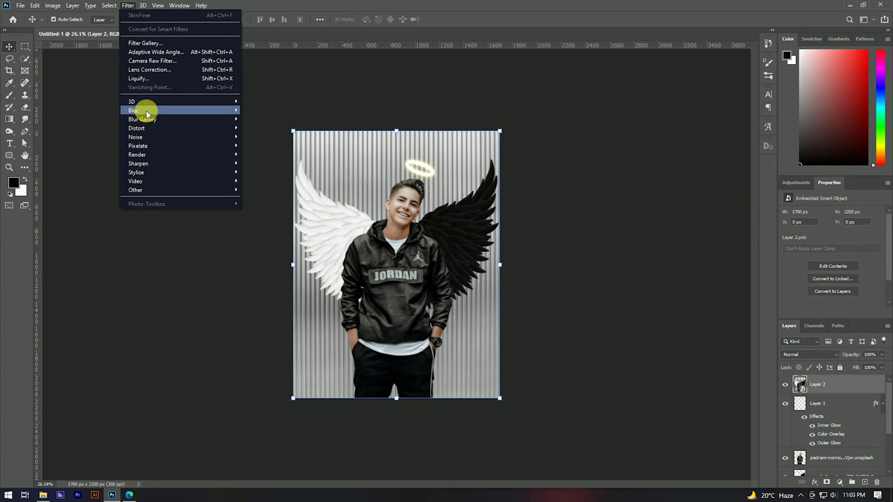
click(151, 61)
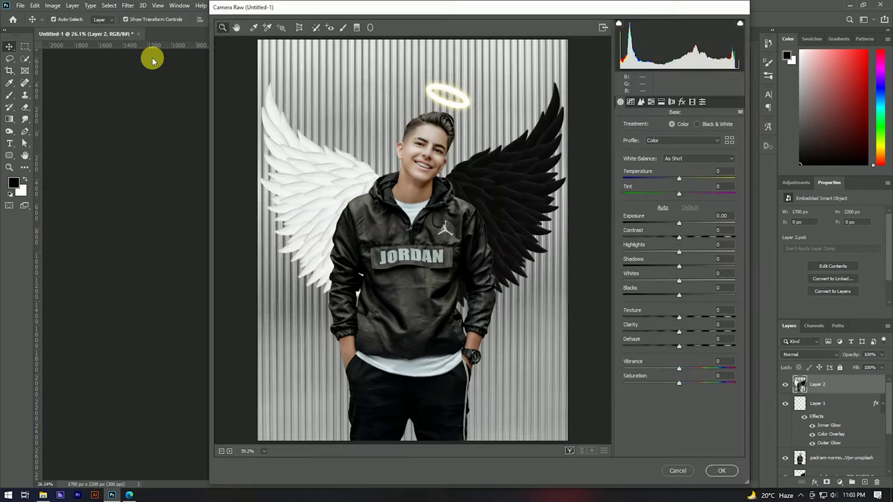
- Grade Layer 2 in Camera Raw: negative vignette, Contrast +23, Shadows -11, Clarity +5
click(682, 101)
drag(678, 214, 655, 216)
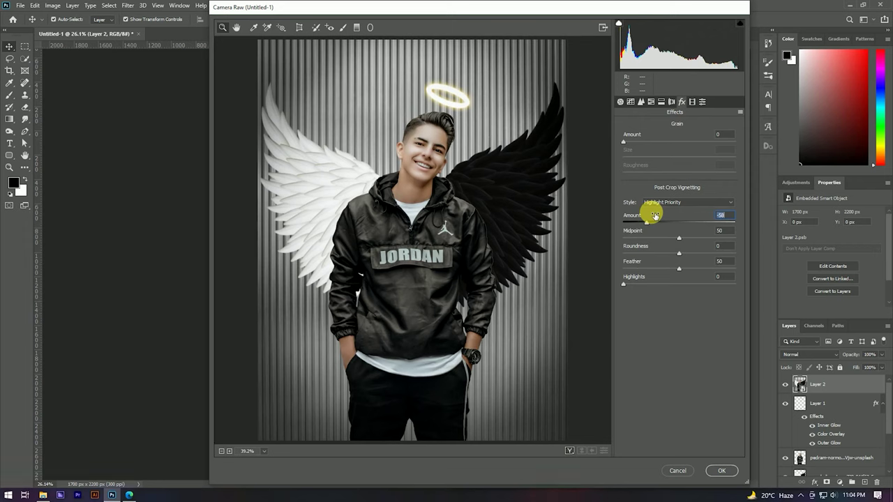
click(619, 102)
drag(680, 237, 692, 238)
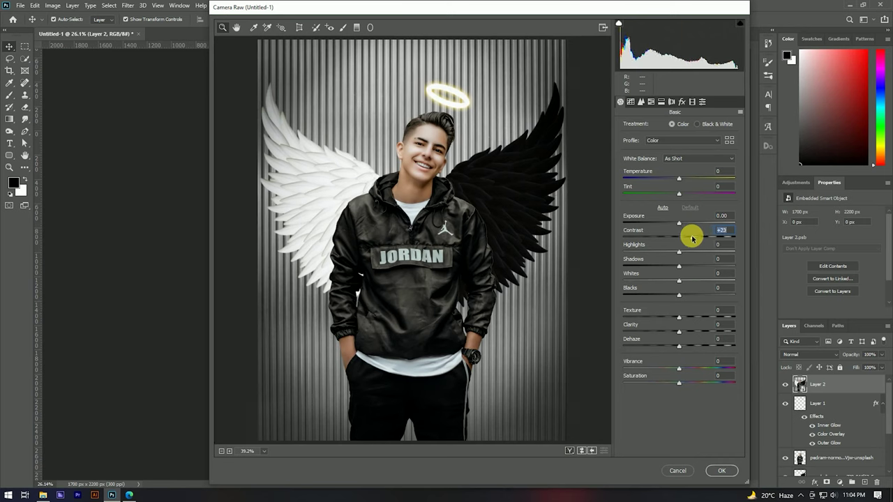
drag(681, 263, 688, 263)
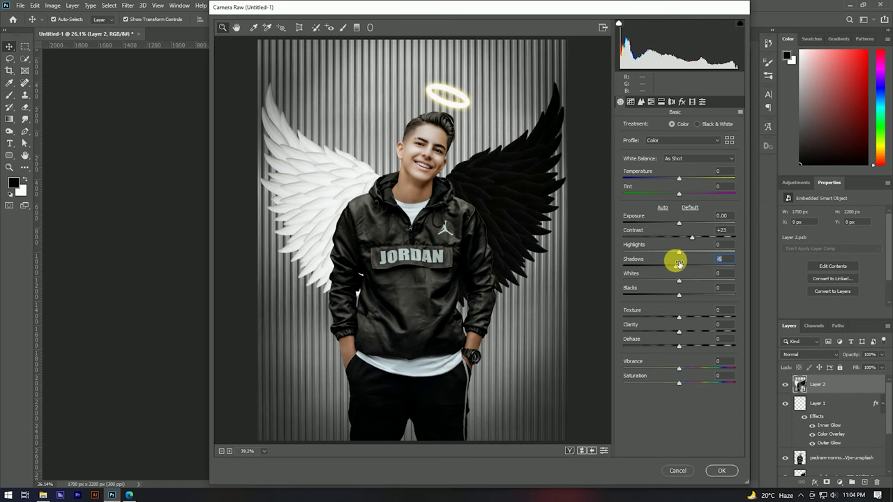
drag(679, 325, 681, 331)
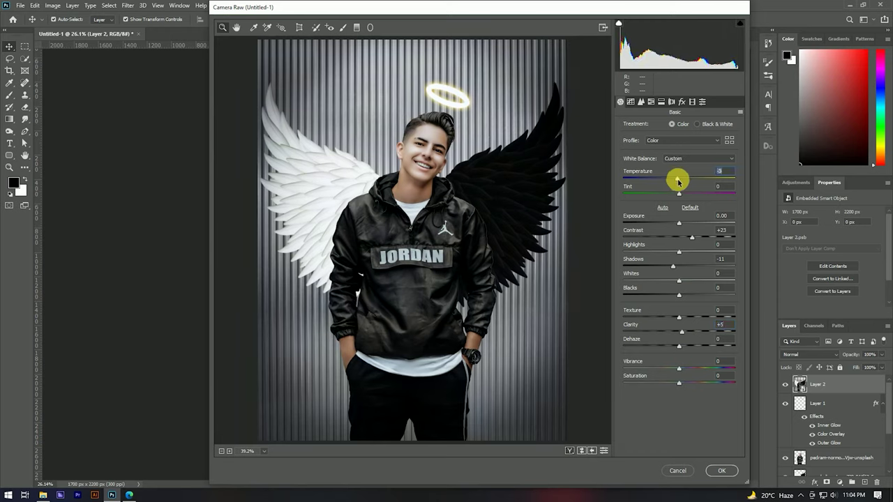
click(681, 101)
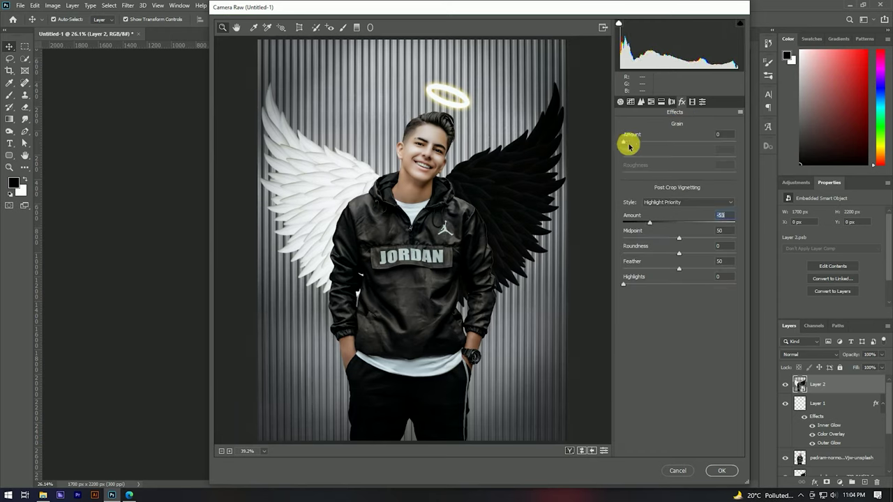
click(692, 103)
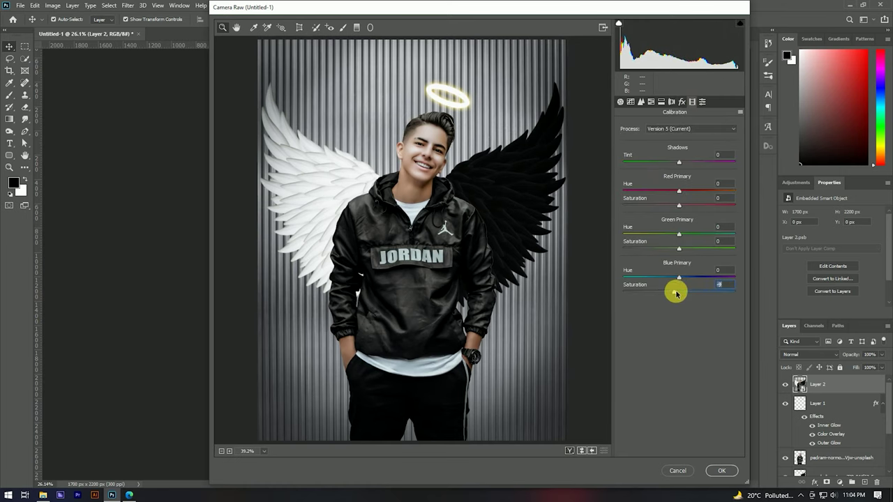
click(722, 471)
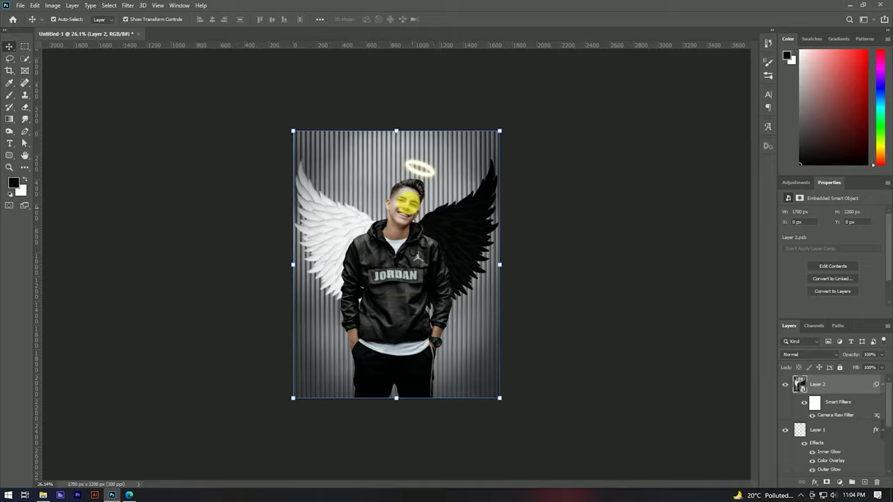
scroll(414, 213, up, 3)
scroll(418, 206, down, 1)
scroll(429, 198, down, 2)
scroll(442, 188, down, 1)
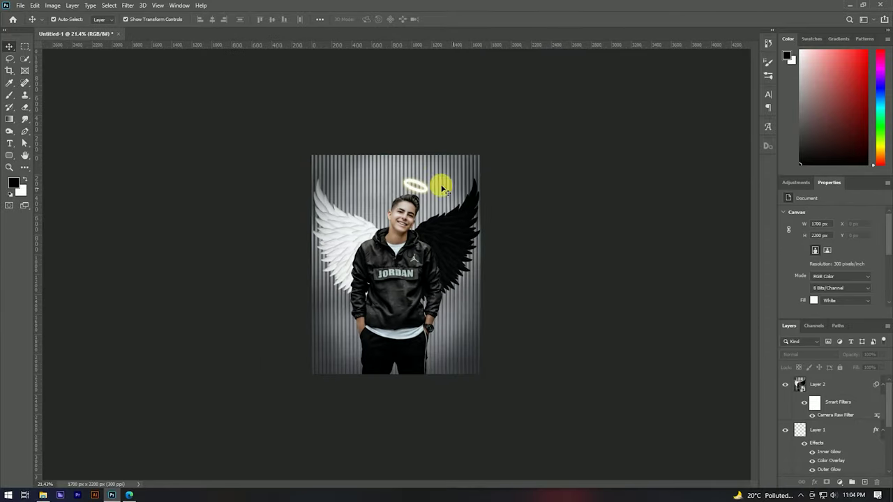
scroll(442, 189, up, 2)
scroll(415, 175, up, 2)
scroll(415, 236, down, 1)
scroll(419, 179, down, 2)
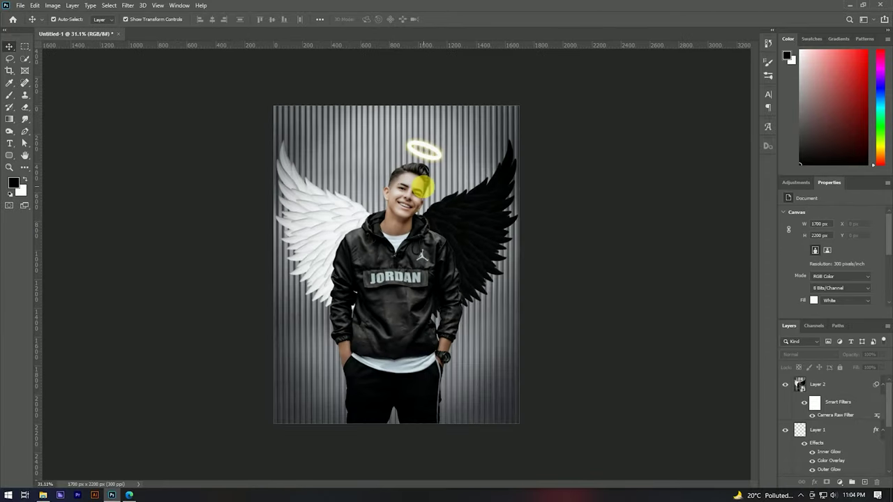
click(813, 384)
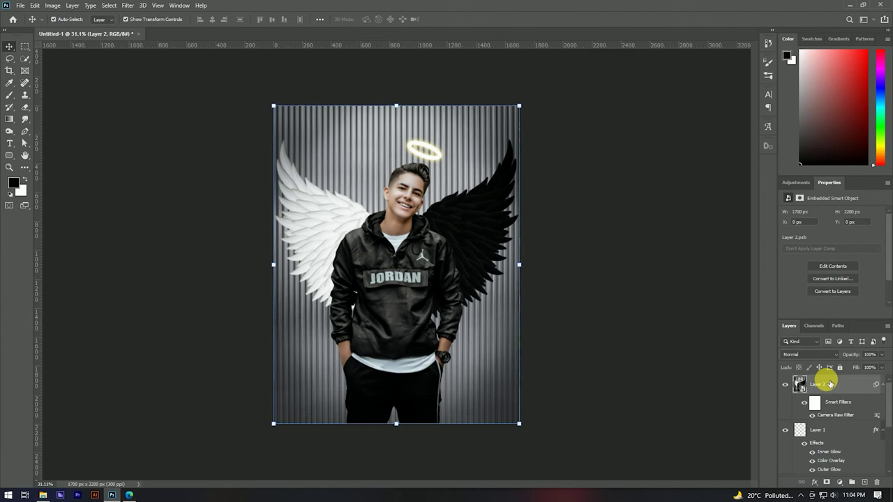
click(605, 265)
scroll(442, 165, up, 2)
scroll(444, 165, down, 1)
scroll(447, 167, down, 1)
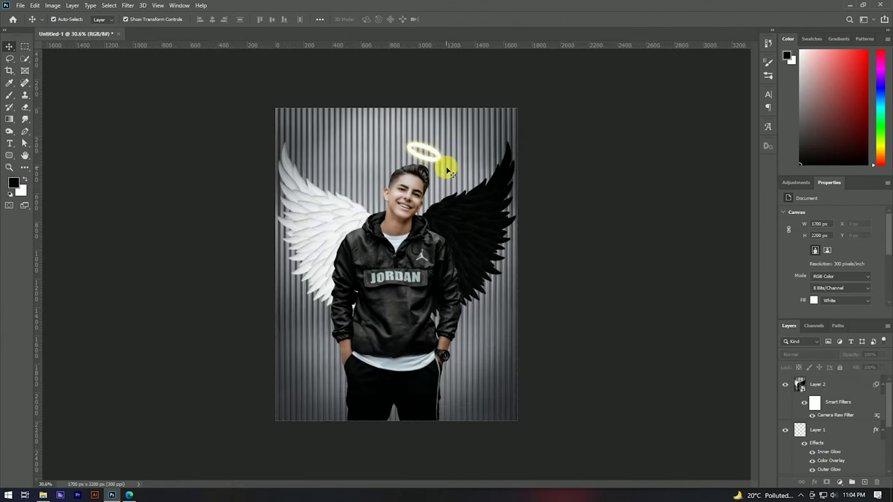
click(452, 158)
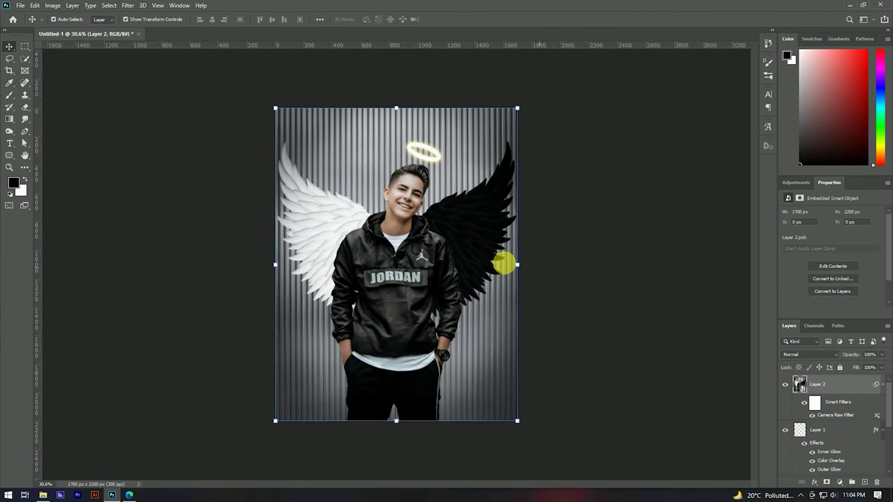
scroll(474, 257, down, 1)
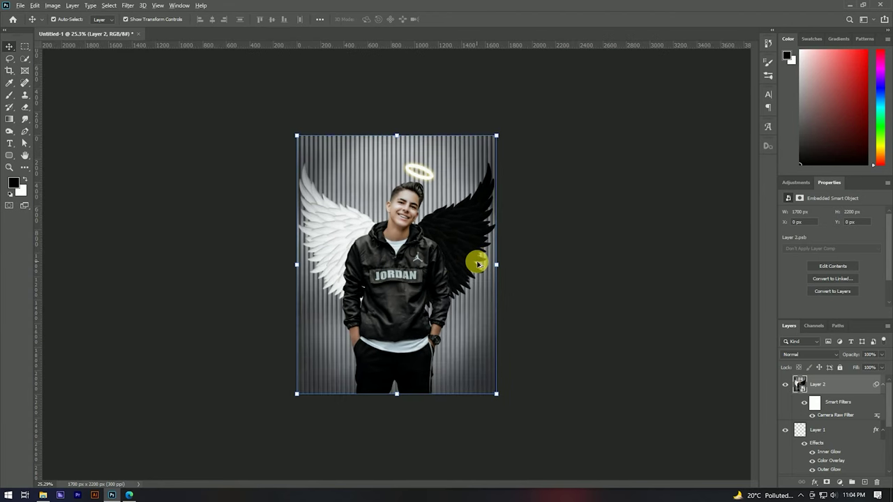
scroll(479, 264, up, 2)
scroll(476, 259, up, 1)
scroll(384, 211, down, 1)
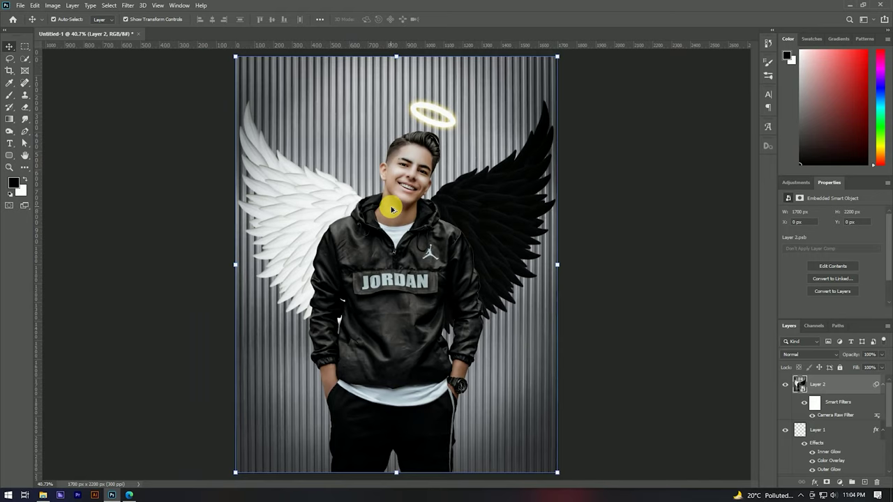
scroll(392, 209, down, 1)
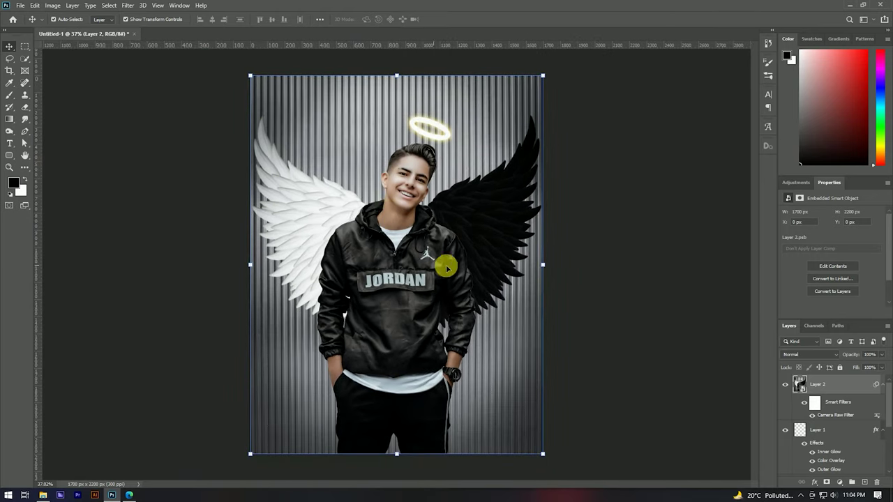